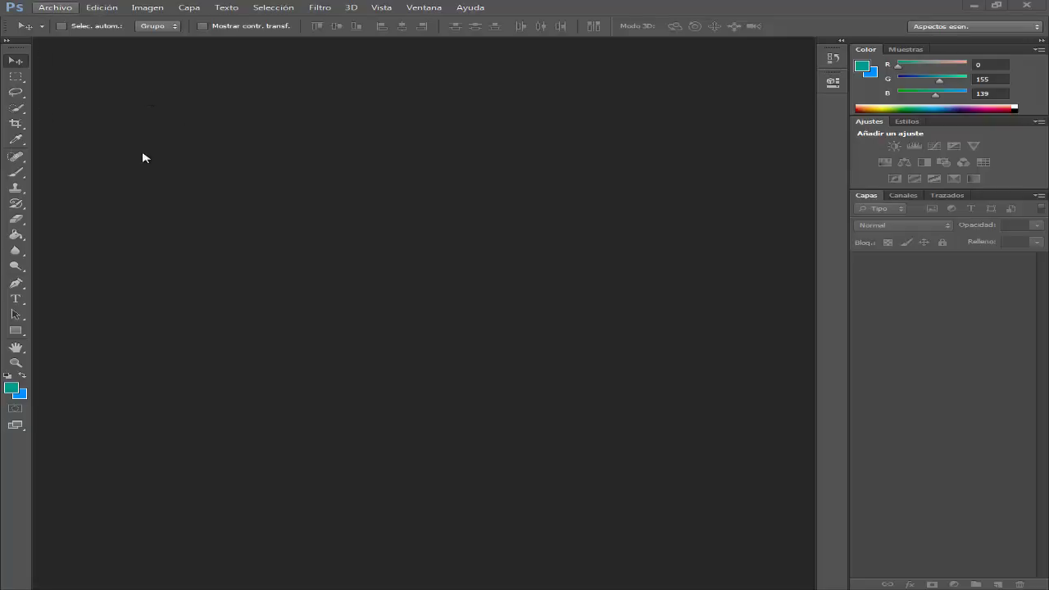
Step: Open the latest-17 Goku image from Mis imágenes
{"action": "left_click", "coordinate": [102, 7]}
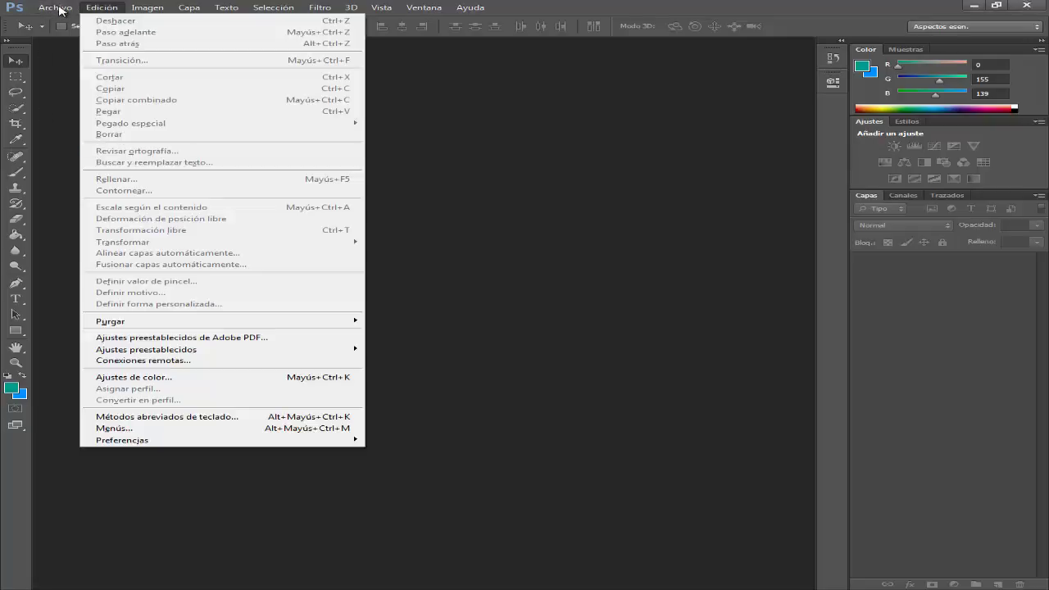
{"action": "key", "text": "Escape"}
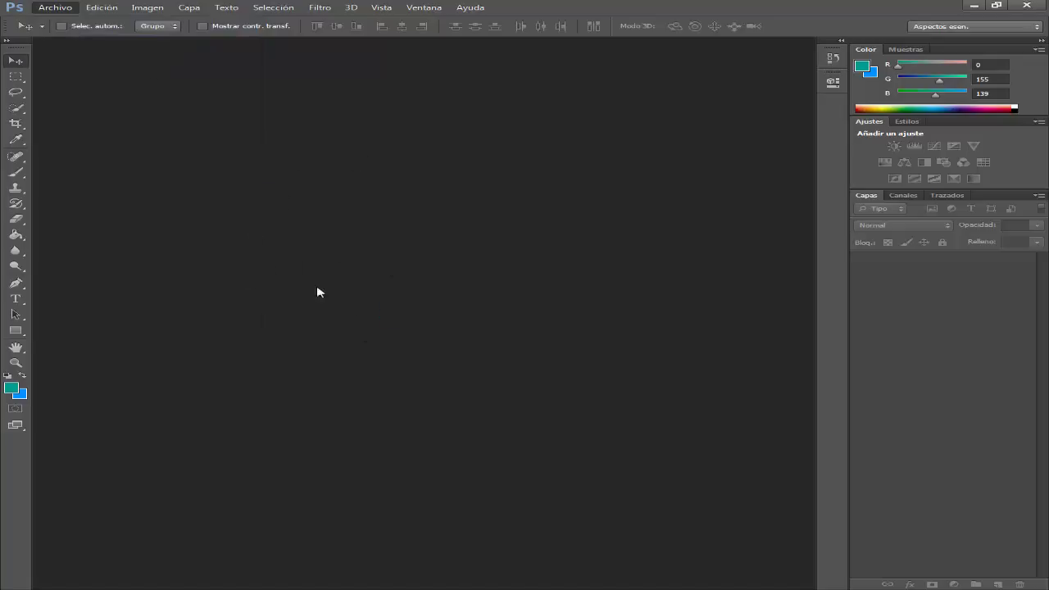
{"action": "key", "text": "Escape"}
{"action": "key", "text": "ctrl+o"}
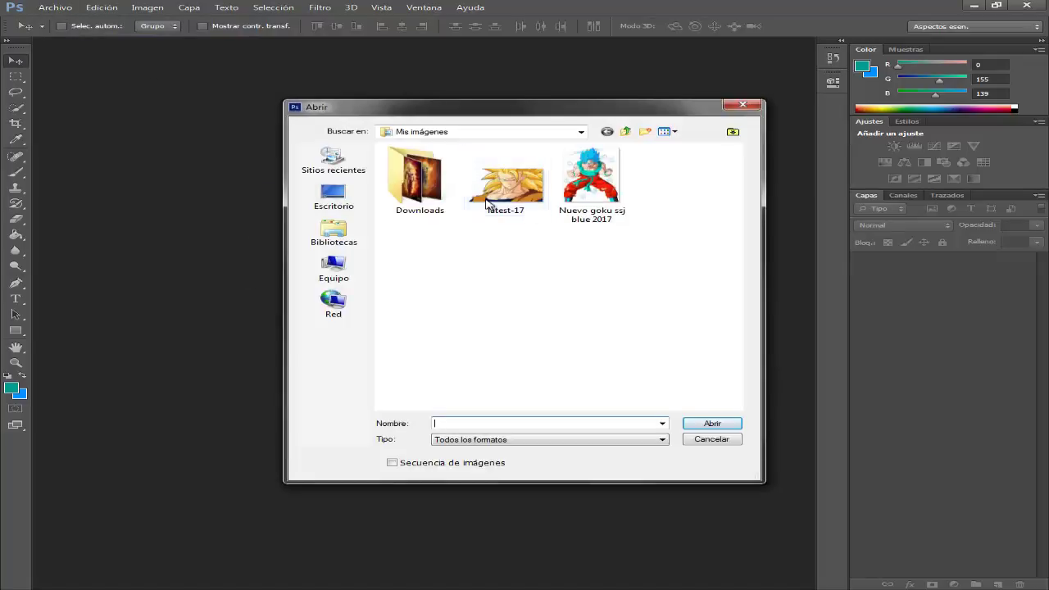
{"action": "left_click", "coordinate": [506, 180]}
{"action": "key", "text": "Return"}
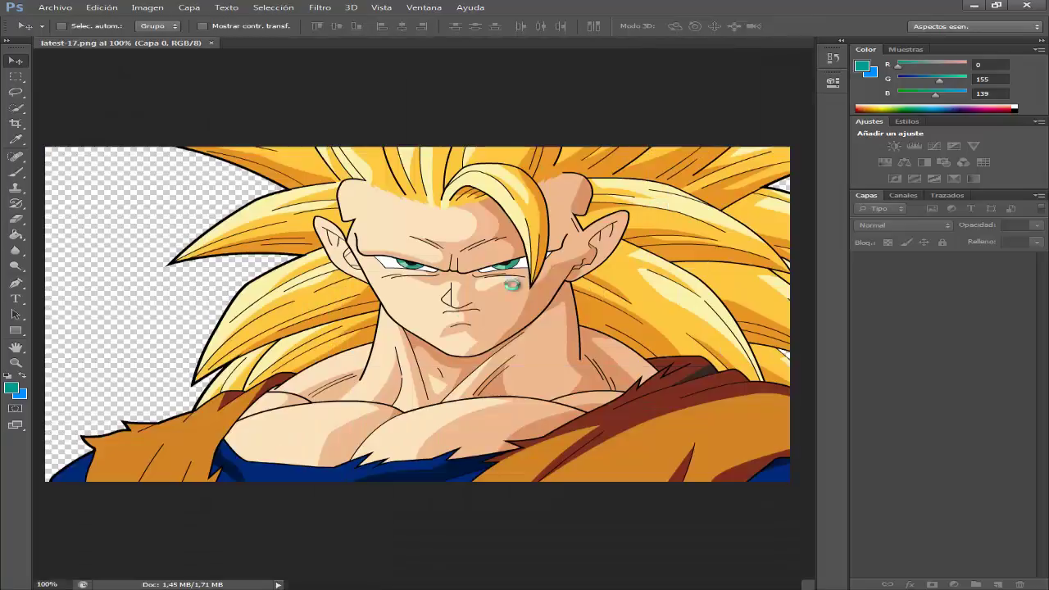
Step: Duplicate the Goku layer and set the copy's blend mode to Superponer (overlay)
{"action": "key", "text": "ctrl+j"}
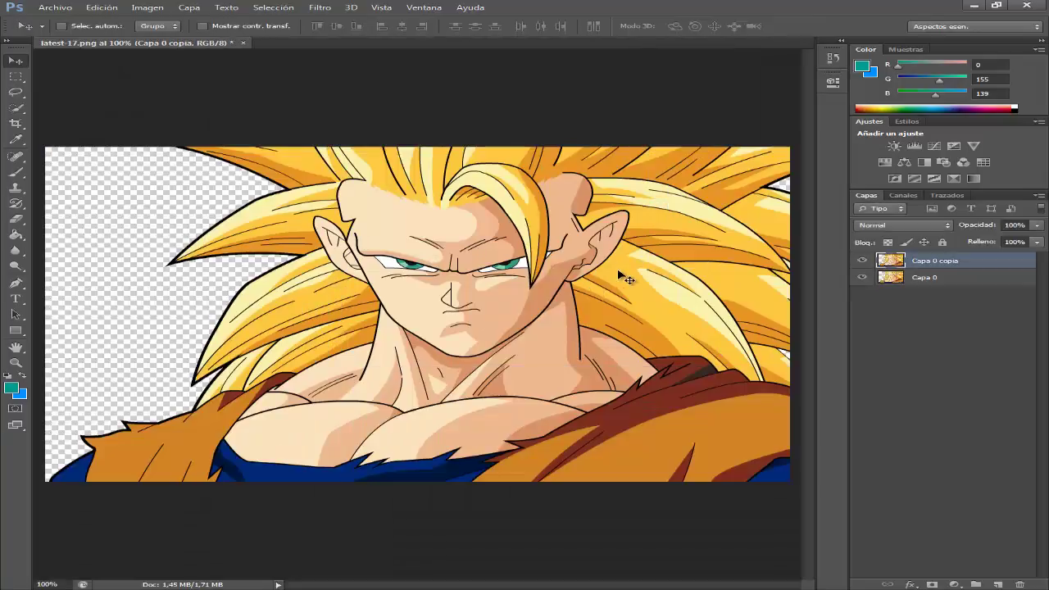
{"action": "left_click", "coordinate": [902, 224]}
{"action": "left_click", "coordinate": [901, 389]}
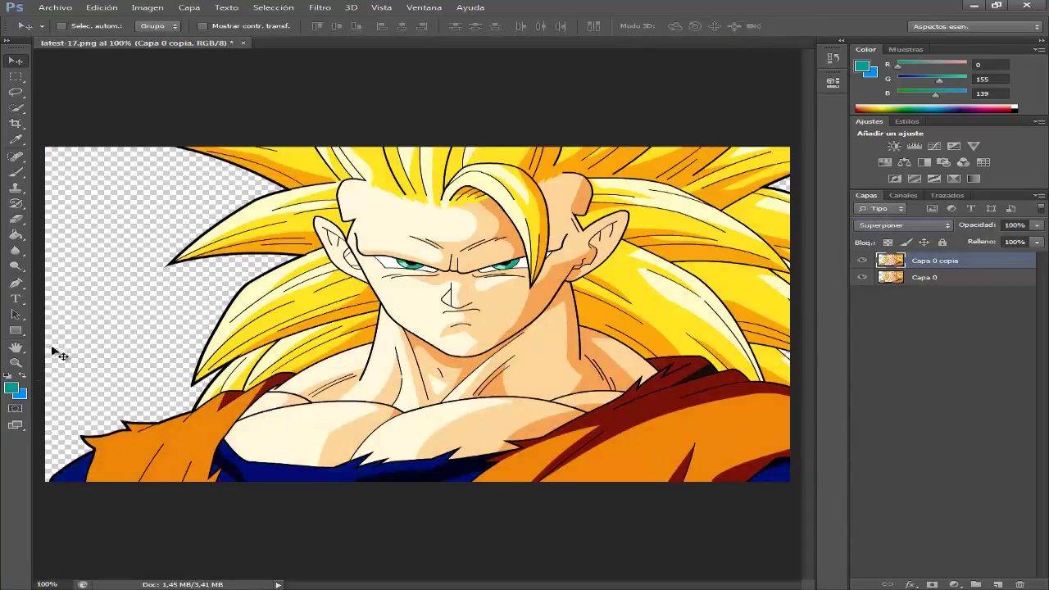
Step: Set the foreground colour to a bright blue in the Selector de color
{"action": "left_click", "coordinate": [10, 388]}
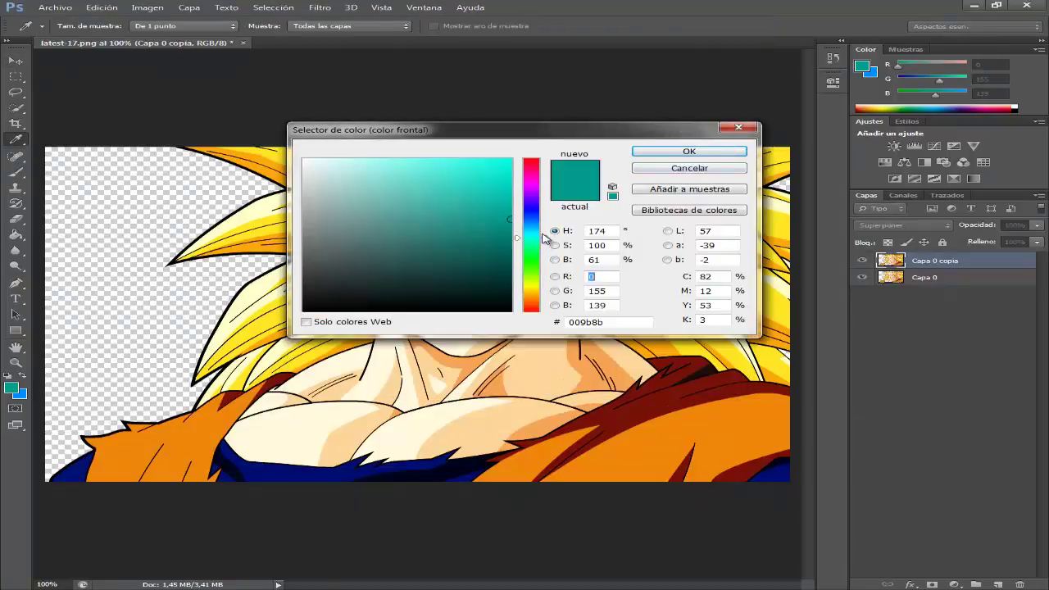
{"action": "left_click_drag", "start_coordinate": [551, 239], "coordinate": [549, 229]}
{"action": "left_click", "coordinate": [448, 197]}
{"action": "left_click_drag", "start_coordinate": [448, 197], "coordinate": [512, 163]}
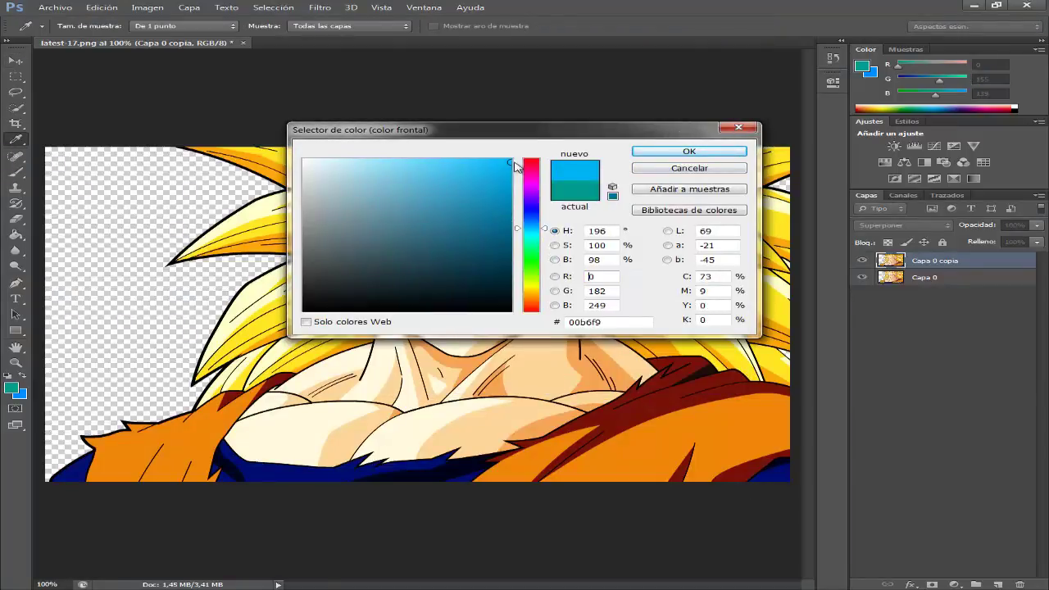
{"action": "left_click", "coordinate": [542, 216]}
{"action": "left_click", "coordinate": [690, 152]}
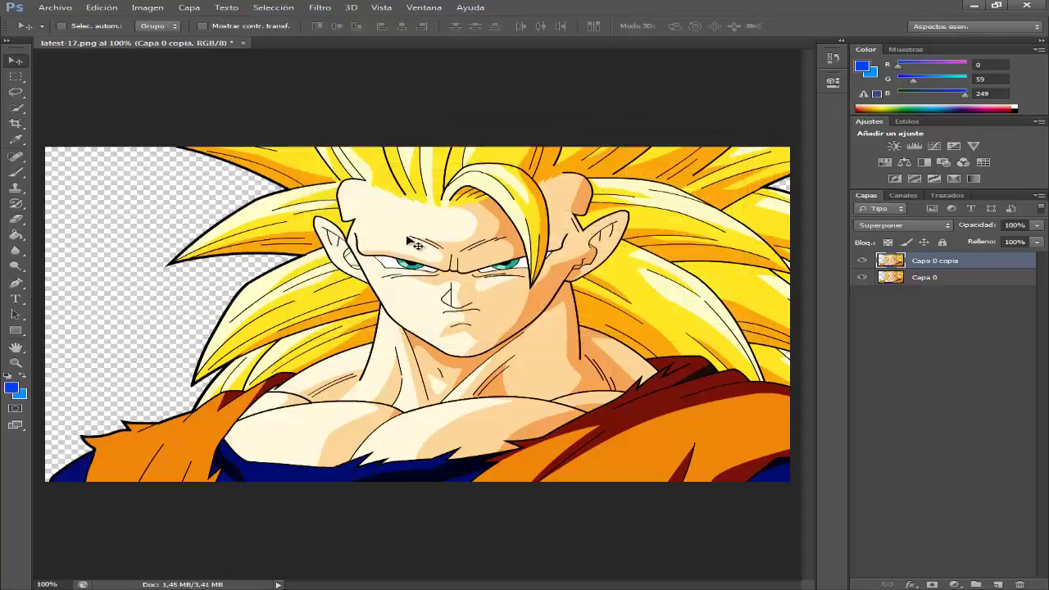
{"action": "key", "text": "g"}
{"action": "key", "text": "ctrl+plus"}
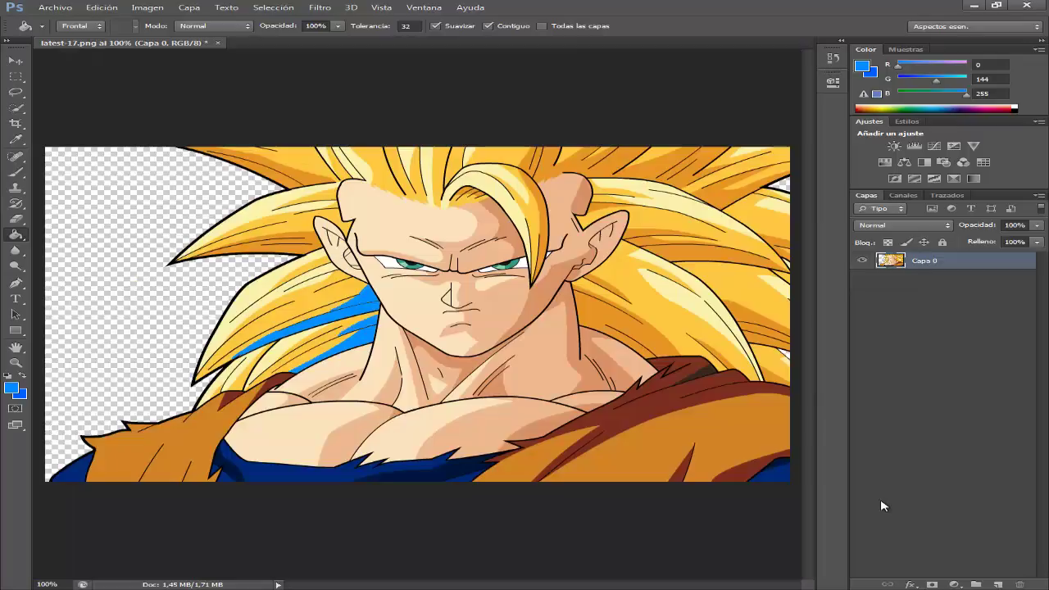
Step: Zoom to 200% and pan around Goku's hair to reach its darker shading areas
{"action": "key", "text": "ctrl+plus"}
{"action": "scroll", "coordinate": [881, 500], "scroll_direction": "right", "scroll_amount": 6}
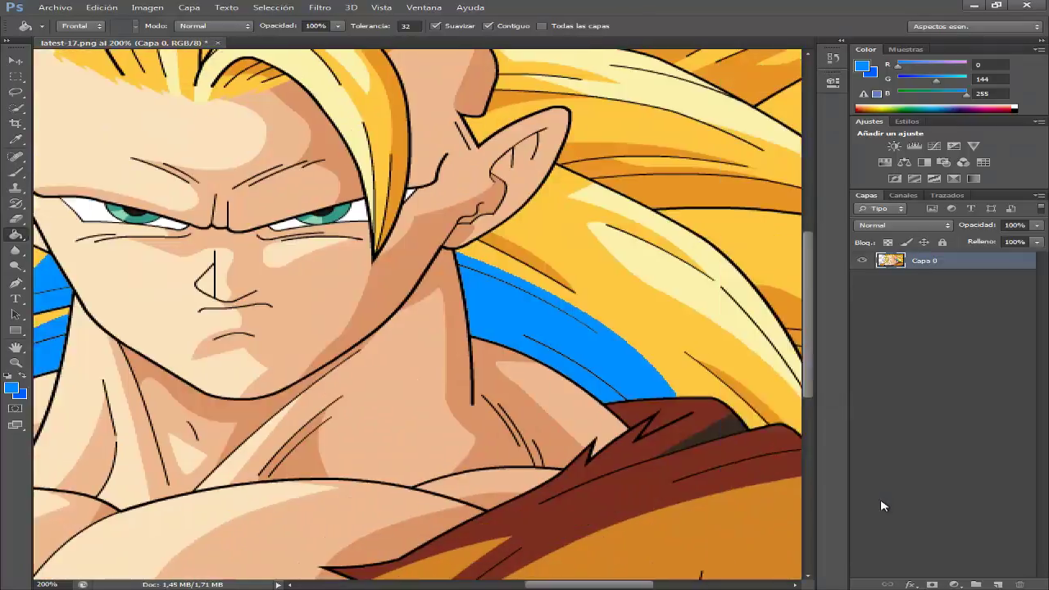
{"action": "scroll", "coordinate": [881, 500], "scroll_direction": "right", "scroll_amount": 3}
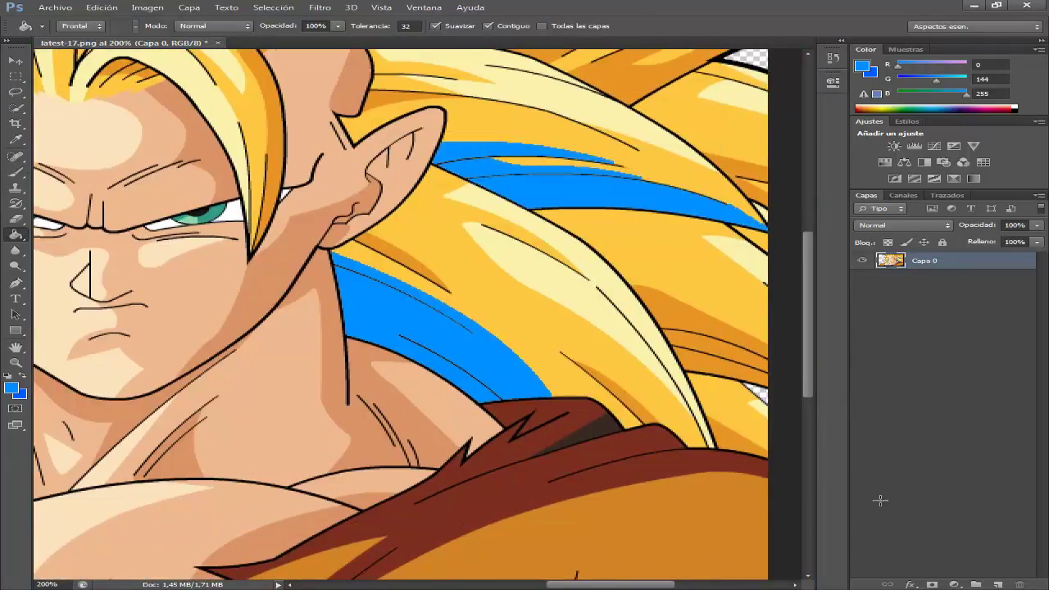
{"action": "scroll", "coordinate": [880, 500], "scroll_direction": "up", "scroll_amount": 3}
{"action": "scroll", "coordinate": [880, 500], "scroll_direction": "up", "scroll_amount": 2}
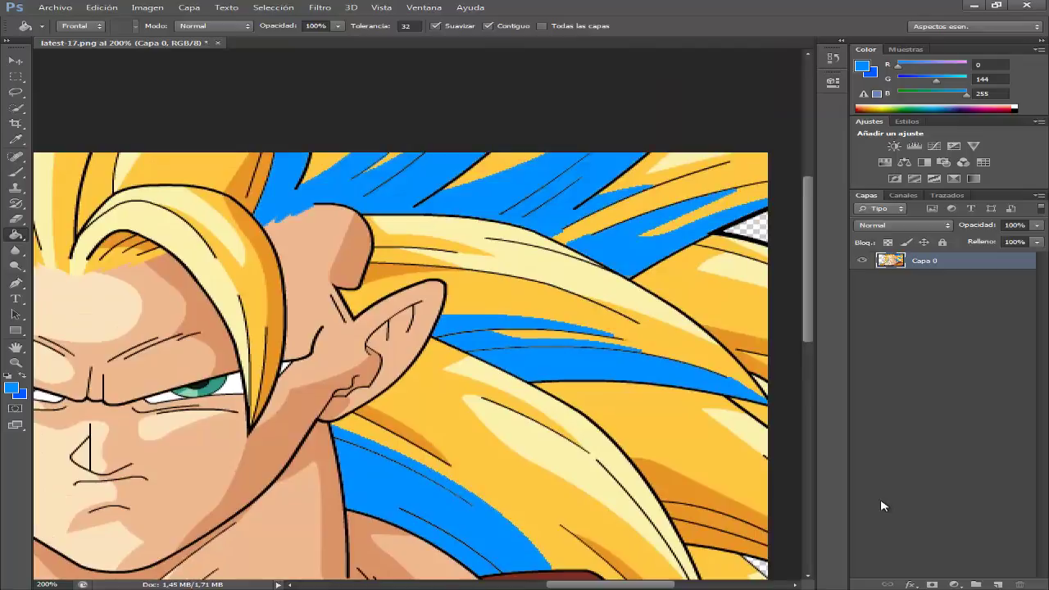
{"action": "scroll", "coordinate": [880, 500], "scroll_direction": "down", "scroll_amount": 3}
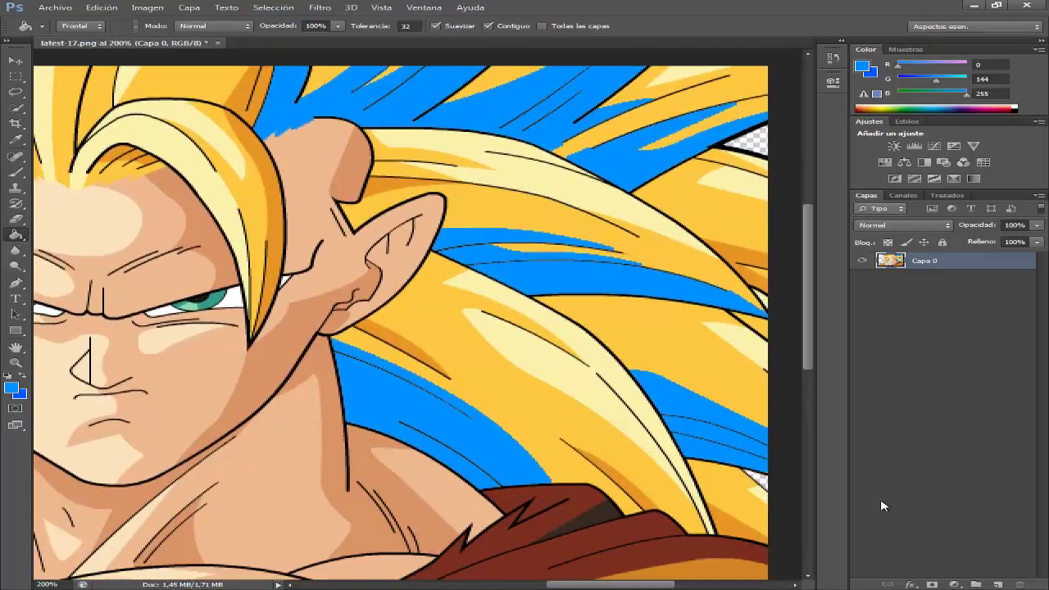
{"action": "scroll", "coordinate": [880, 500], "scroll_direction": "right", "scroll_amount": 5}
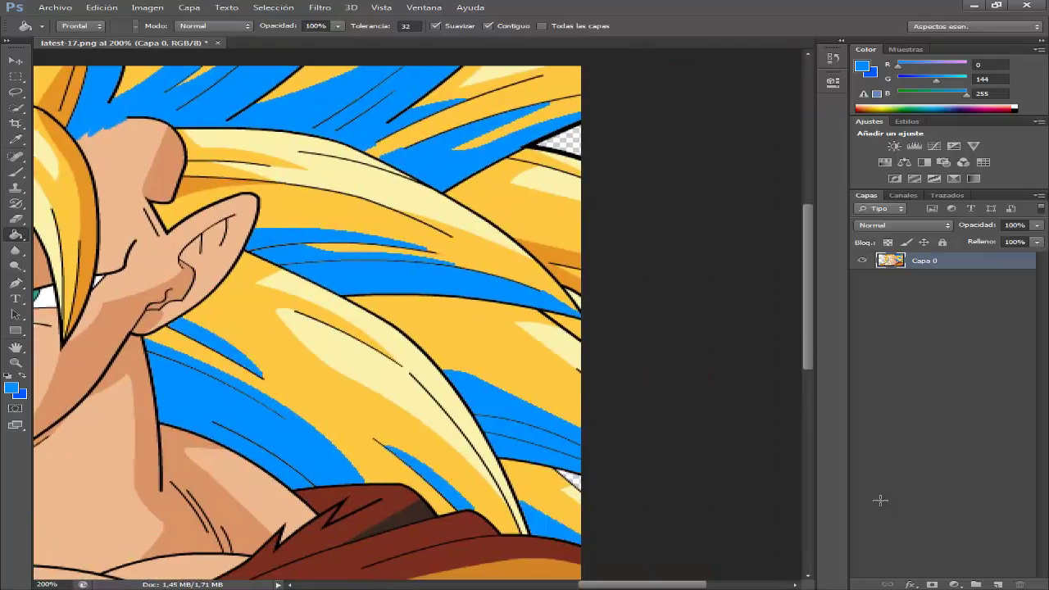
{"action": "scroll", "coordinate": [881, 500], "scroll_direction": "up", "scroll_amount": 2}
{"action": "scroll", "coordinate": [880, 500], "scroll_direction": "up", "scroll_amount": 2}
{"action": "scroll", "coordinate": [881, 500], "scroll_direction": "left", "scroll_amount": 5}
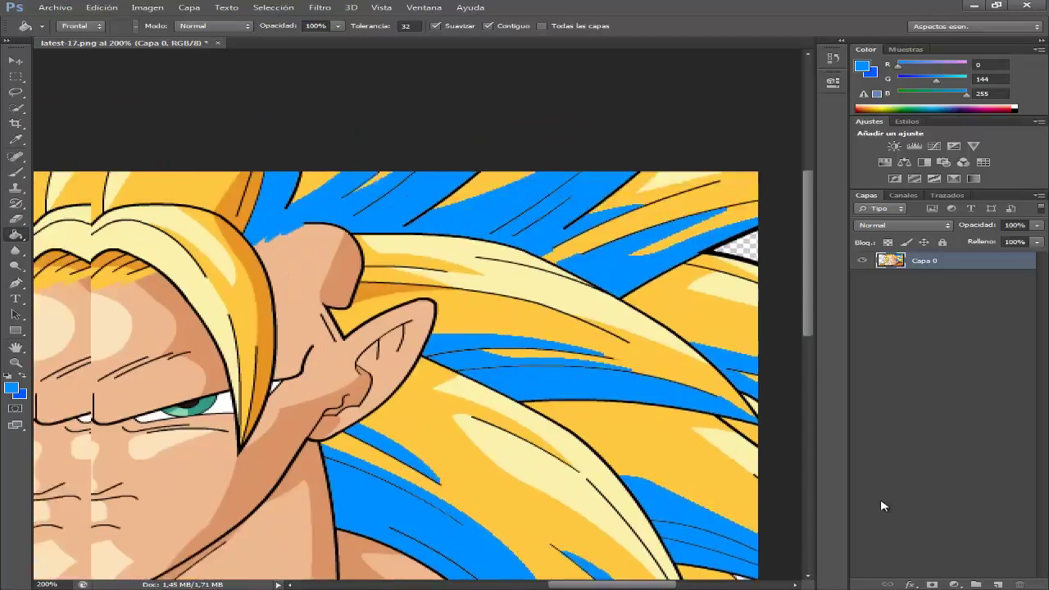
{"action": "scroll", "coordinate": [880, 500], "scroll_direction": "left", "scroll_amount": 10}
{"action": "scroll", "coordinate": [881, 500], "scroll_direction": "down", "scroll_amount": 1}
{"action": "scroll", "coordinate": [880, 500], "scroll_direction": "down", "scroll_amount": 1}
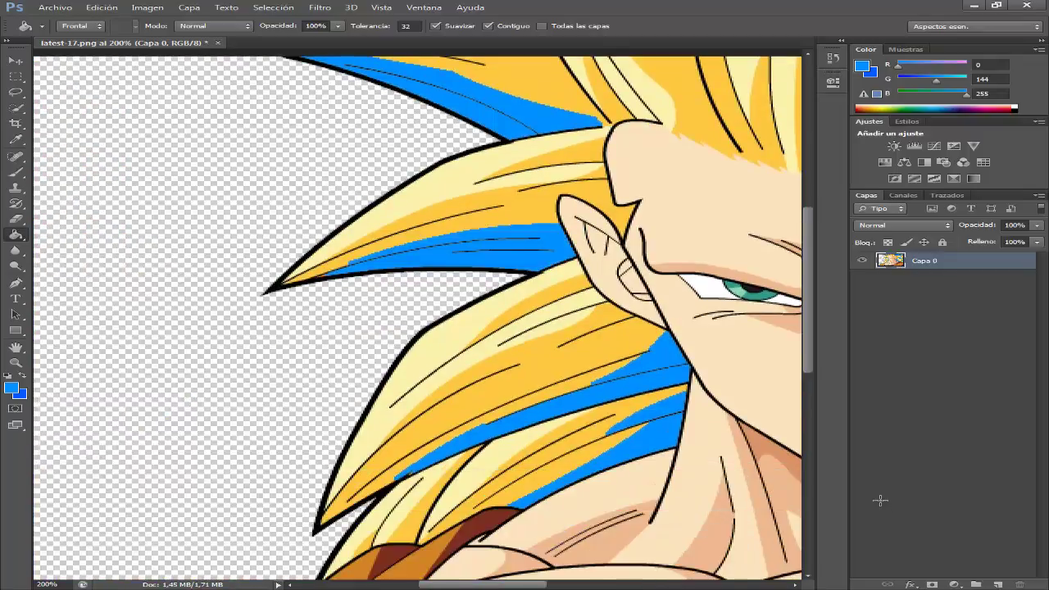
{"action": "scroll", "coordinate": [883, 504], "scroll_direction": "down", "scroll_amount": 1}
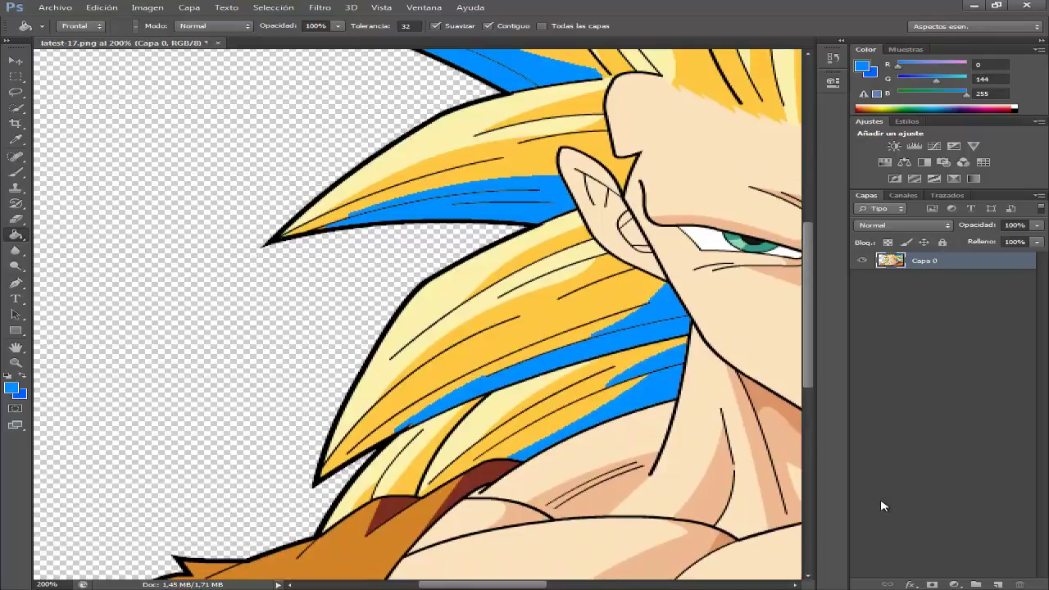
Step: Set the foreground to sky blue 00c6ff (green 198) and bucket-fill the yellow hair strands
{"action": "key", "text": "i"}
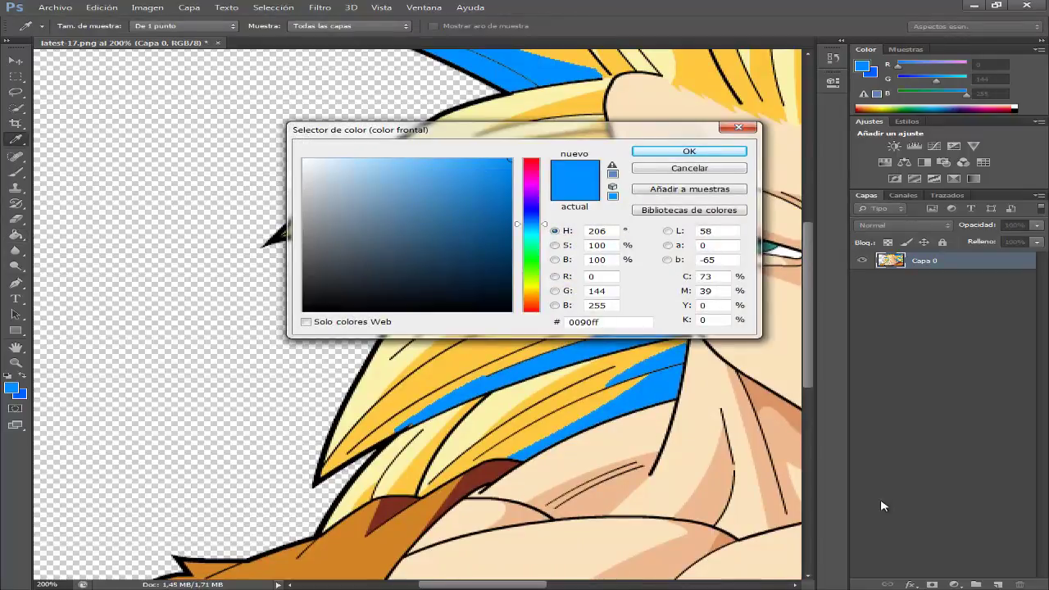
{"action": "type", "text": "210"}
{"action": "key", "text": "shift+Tab"}
{"action": "key", "text": "Tab"}
{"action": "type", "text": "198"}
{"action": "key", "text": "shift+Tab"}
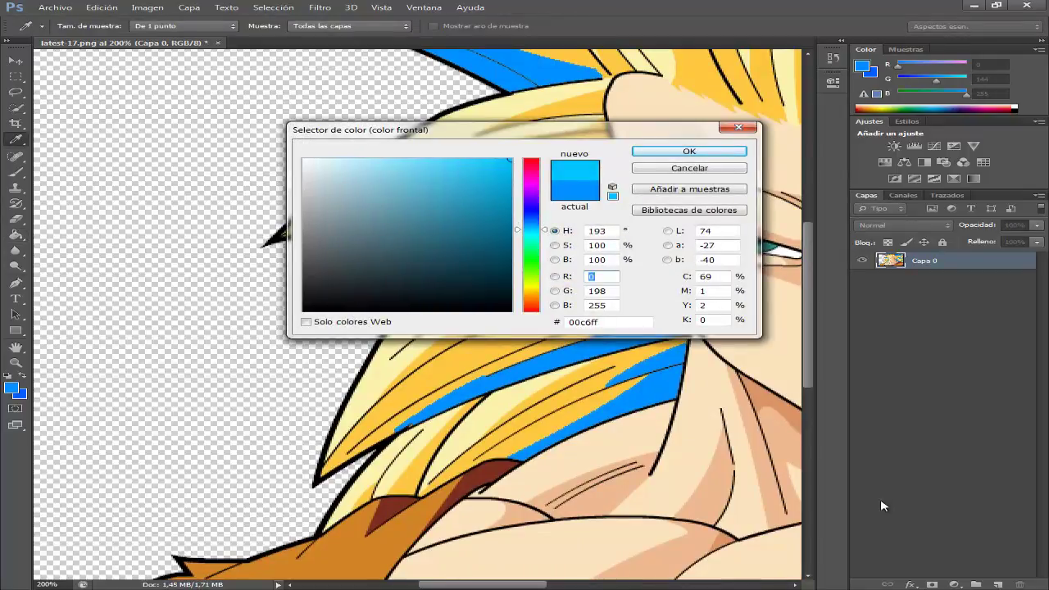
{"action": "key", "text": "Return"}
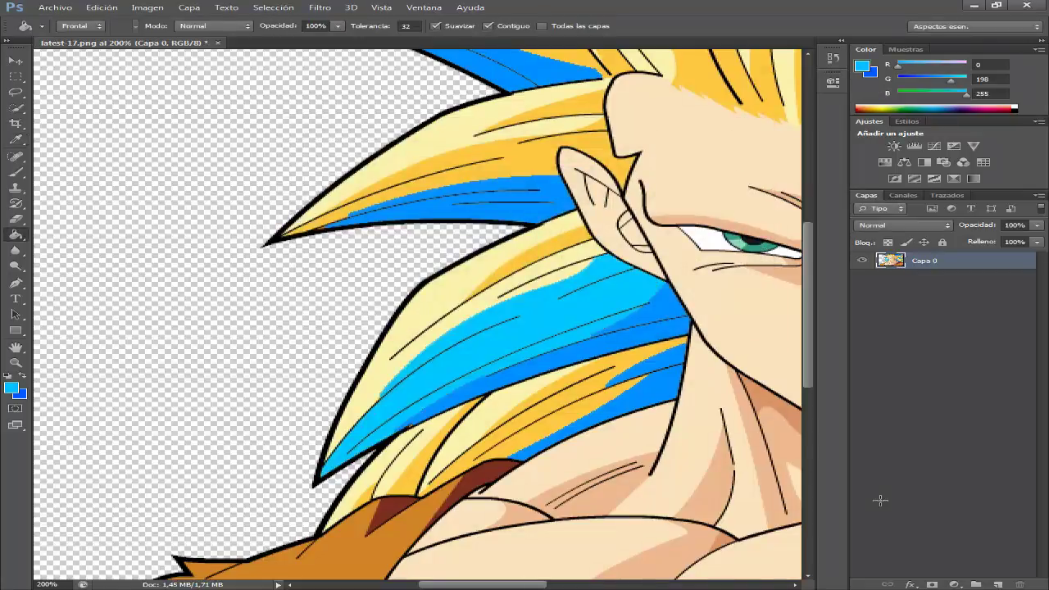
{"action": "left_click", "coordinate": [427, 449]}
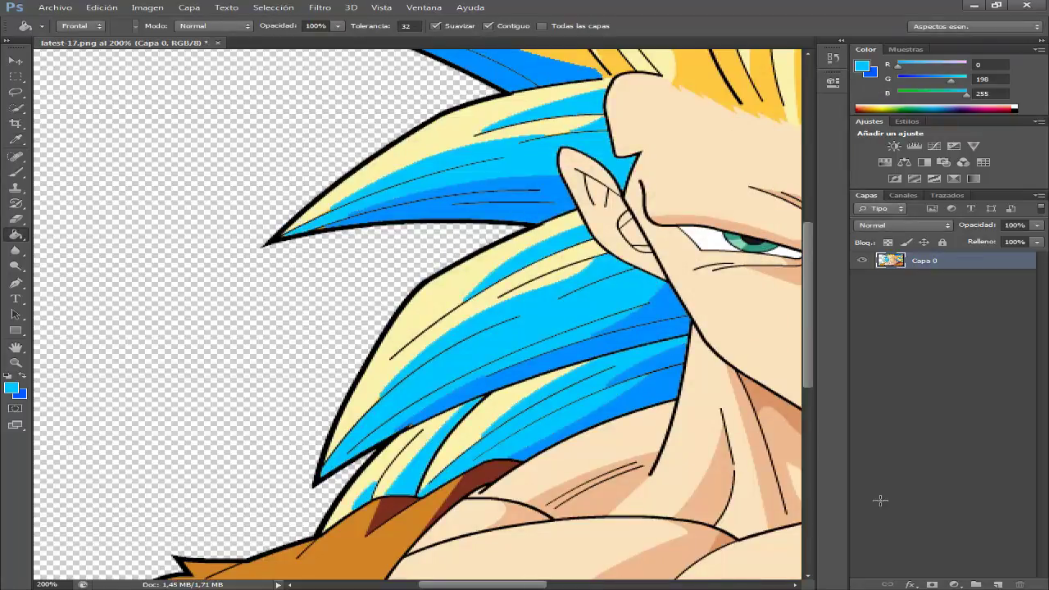
{"action": "key", "text": "ctrl+minus"}
{"action": "key", "text": "ctrl+minus"}
{"action": "key", "text": "ctrl+plus"}
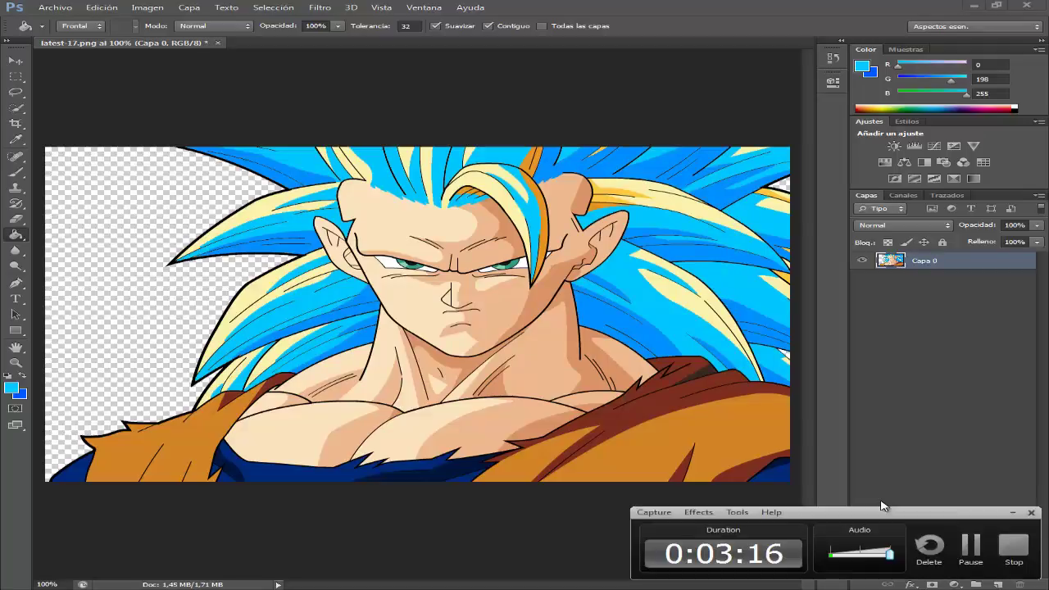
Step: Sample the lighter cyan 0/198/255 from the hair and resume bucket filling
{"action": "key", "text": "ctrl+plus"}
{"action": "key", "text": "ctrl+plus"}
{"action": "key", "text": "ctrl+plus"}
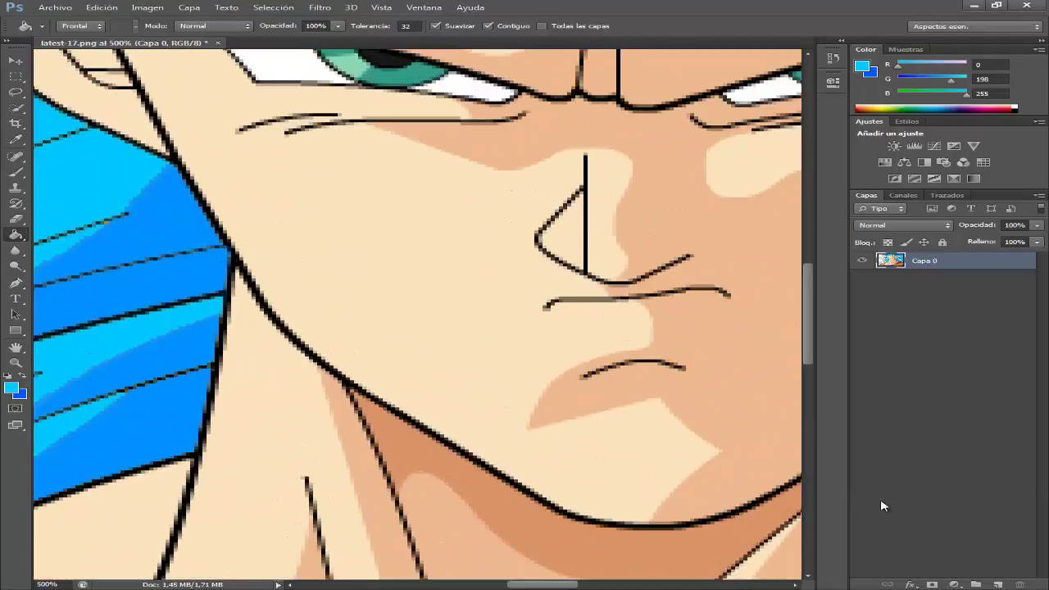
{"action": "scroll", "coordinate": [881, 506], "scroll_direction": "right", "scroll_amount": 5}
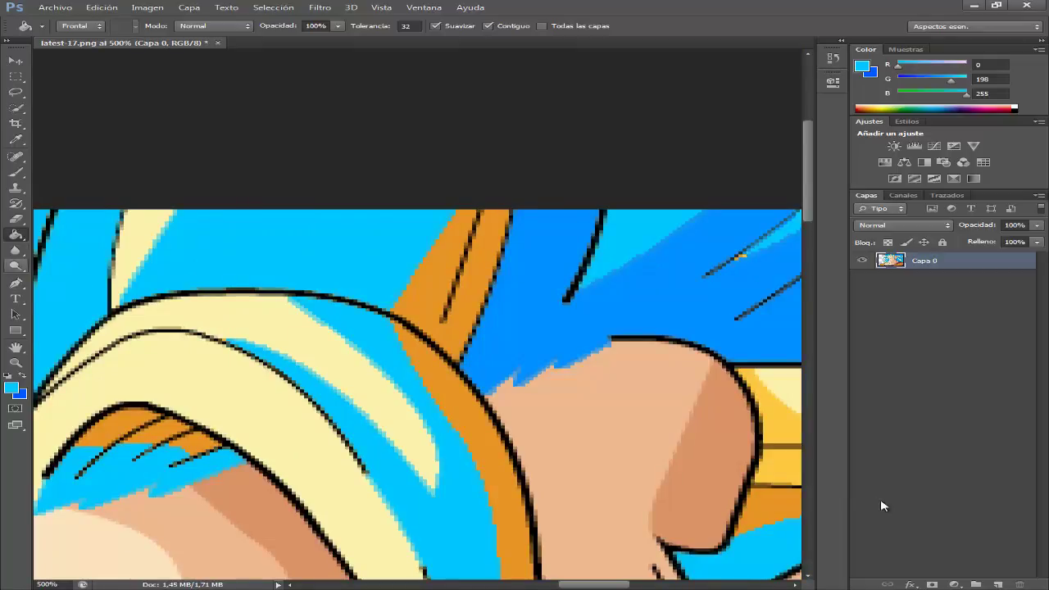
{"action": "key", "text": "i"}
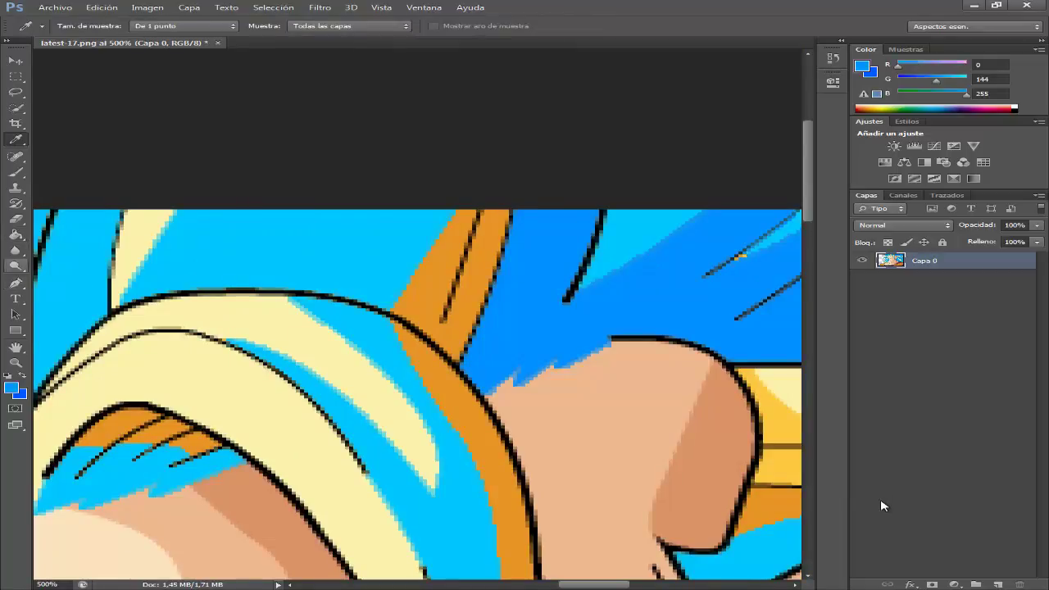
{"action": "key", "text": "g"}
{"action": "key", "text": "ctrl+minus"}
{"action": "key", "text": "ctrl+minus"}
{"action": "key", "text": "ctrl+minus"}
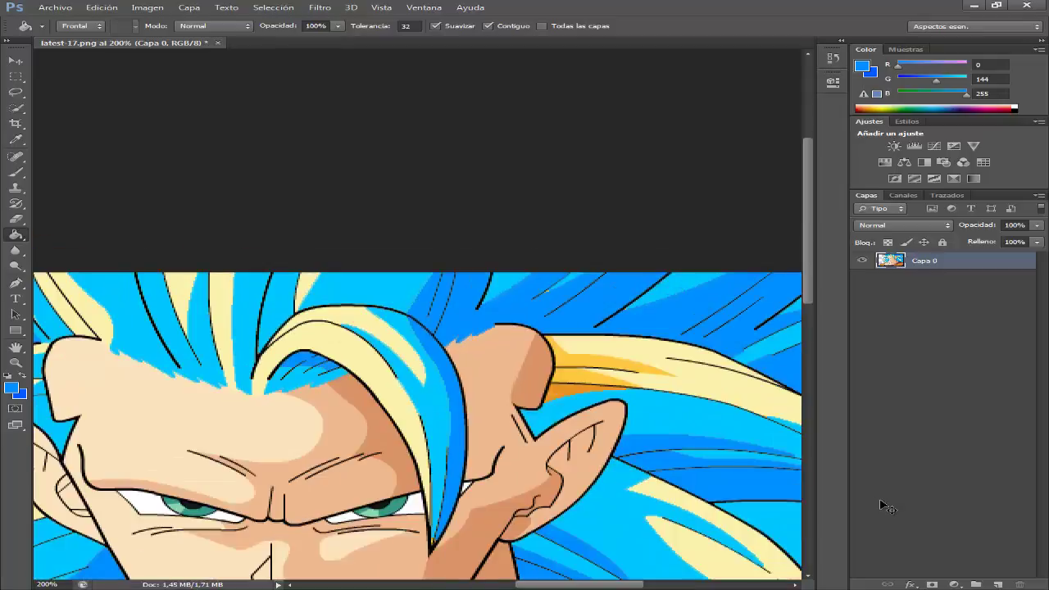
{"action": "key", "text": "ctrl+minus"}
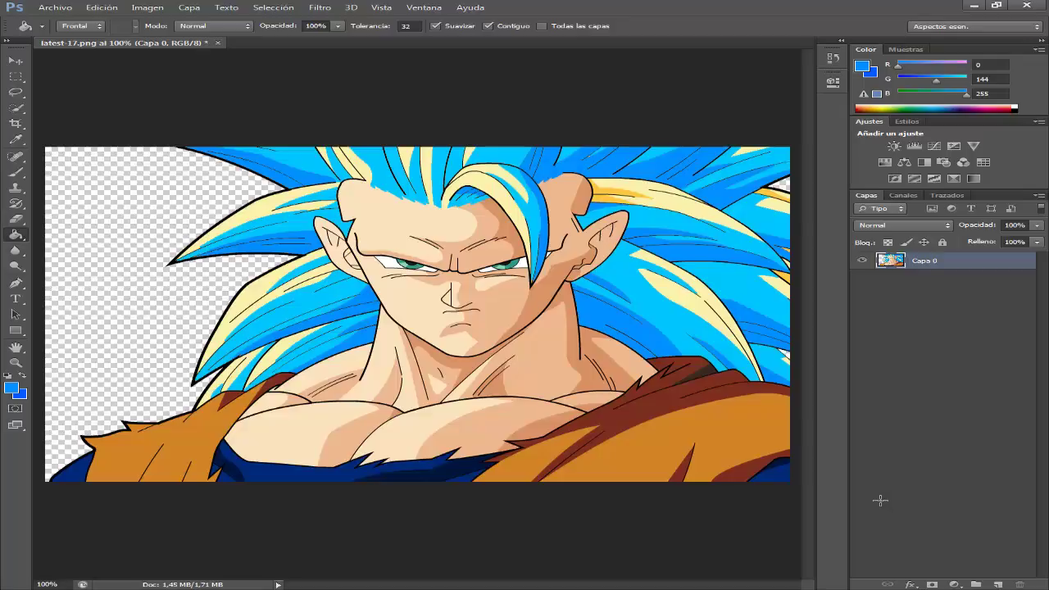
{"action": "key", "text": "i"}
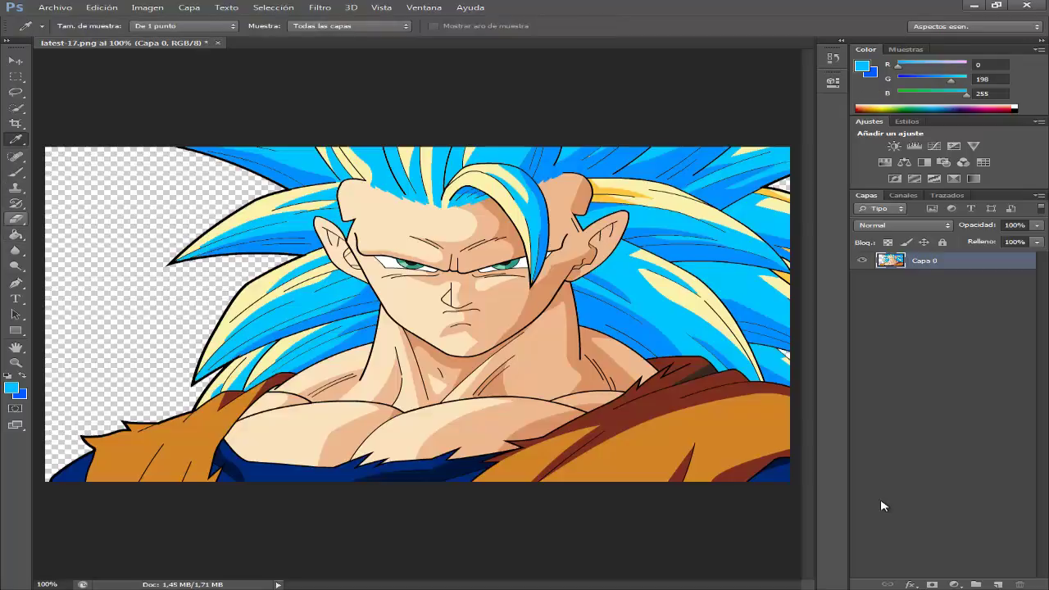
{"action": "key", "text": "g"}
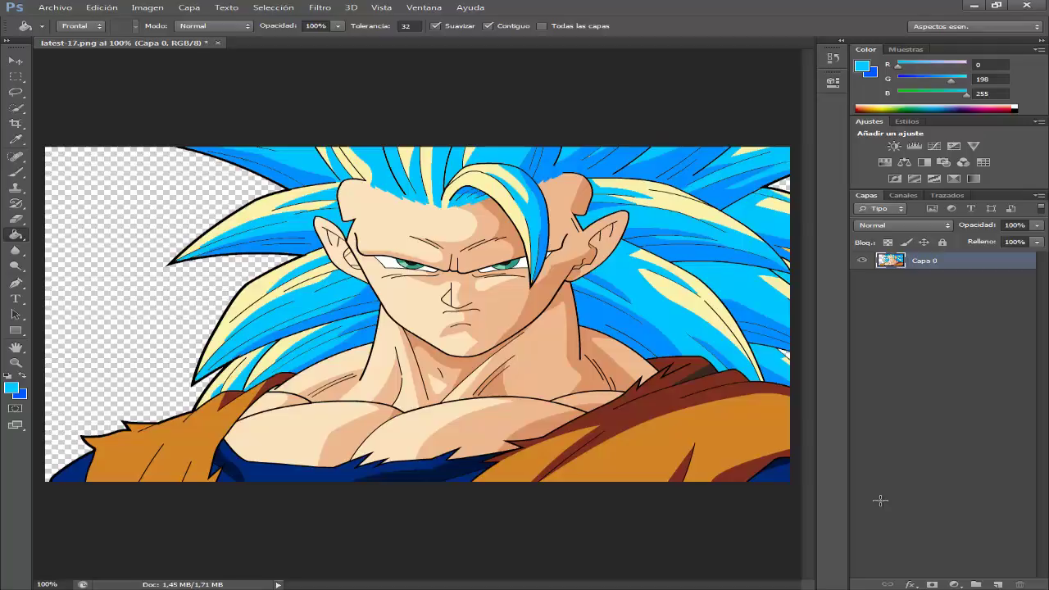
Step: Fill pale-yellow strands with cyan 0/240/255, undoing the stray fill on the face
{"action": "left_click", "coordinate": [11, 387]}
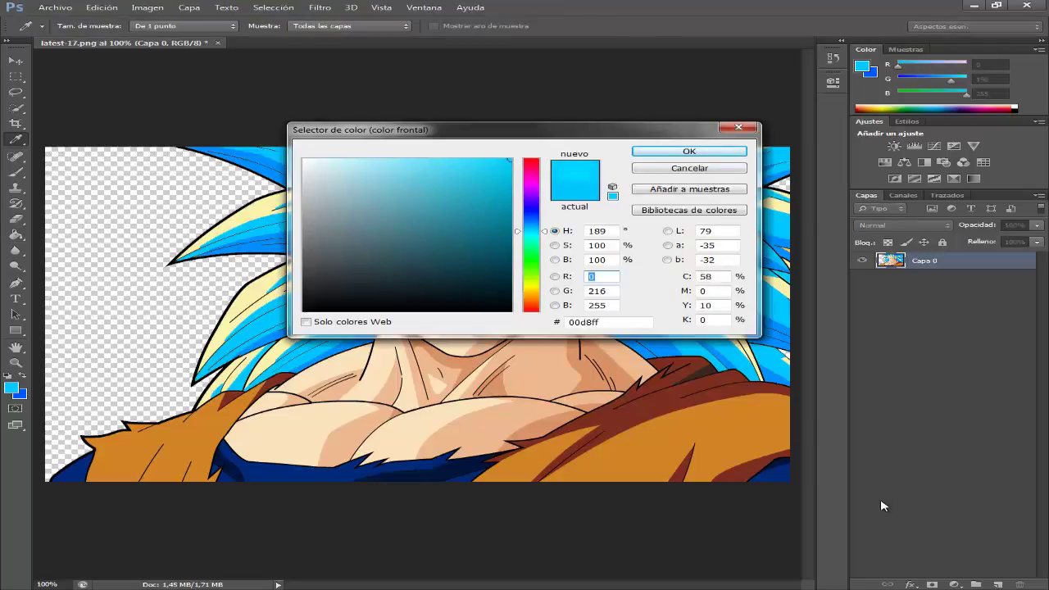
{"action": "key", "text": "Return"}
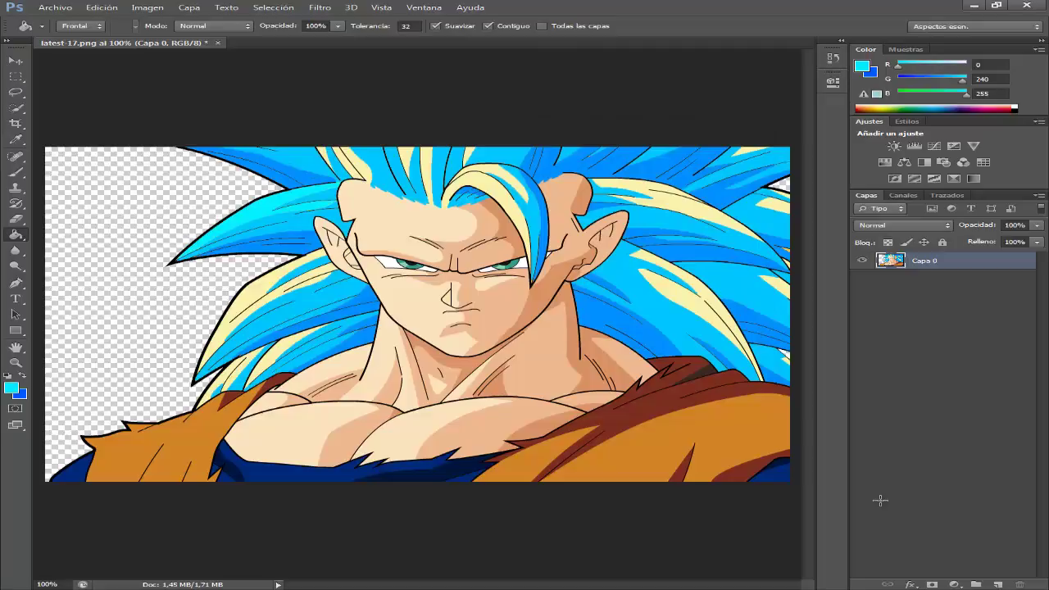
{"action": "key", "text": "ctrl+z"}
{"action": "key", "text": "ctrl+z"}
{"action": "key", "text": "ctrl+z"}
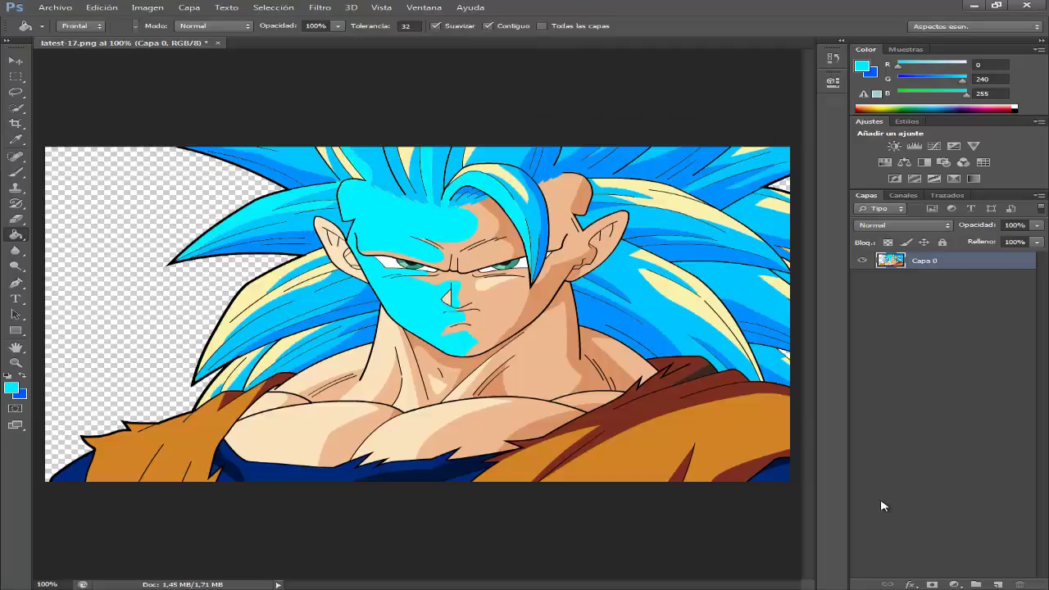
{"action": "key", "text": "ctrl+alt+z"}
{"action": "key", "text": "ctrl+alt+z"}
{"action": "key", "text": "ctrl+alt+z"}
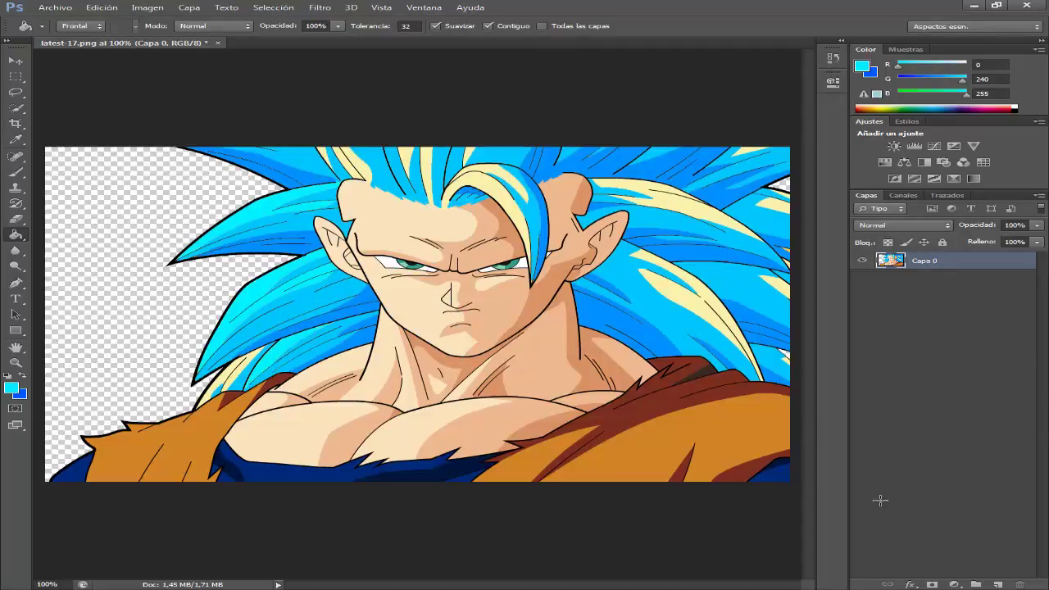
{"action": "key", "text": "ctrl+alt+z"}
{"action": "key", "text": "ctrl+shift+z"}
{"action": "key", "text": "ctrl+shift+z"}
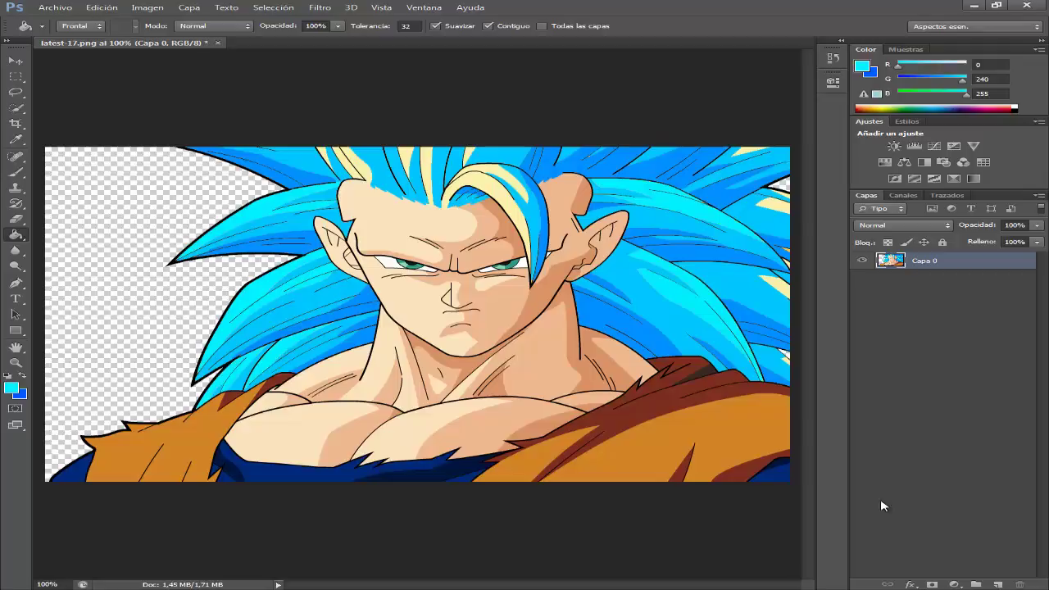
{"action": "key", "text": "ctrl+shift+z"}
{"action": "key", "text": "ctrl+shift+z"}
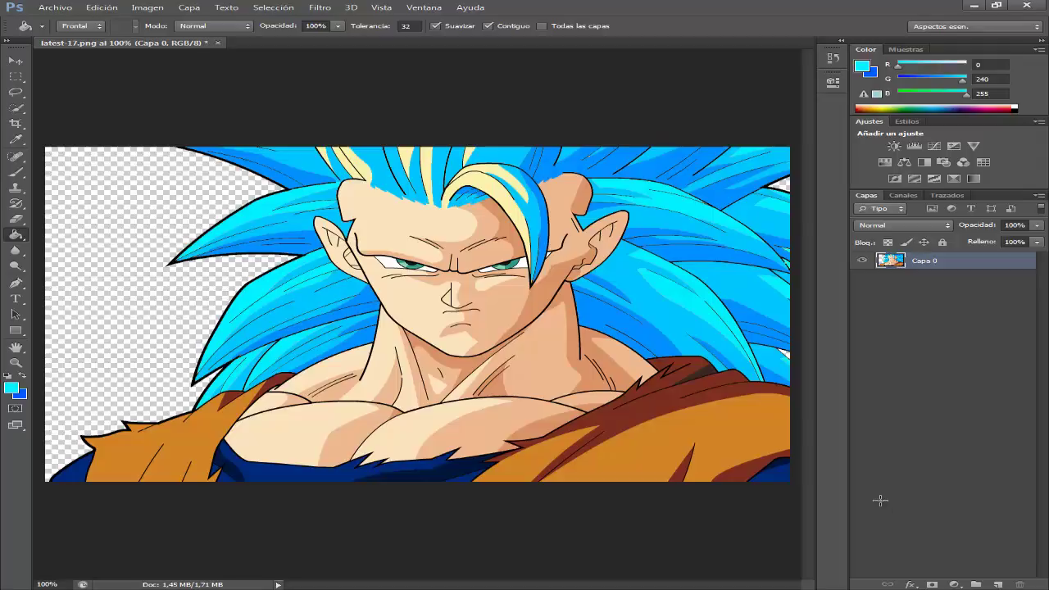
{"action": "key", "text": "ctrl+shift+z"}
Step: Draw a Pen path along the hairline and stroke it with the brush
{"action": "key", "text": "ctrl+plus"}
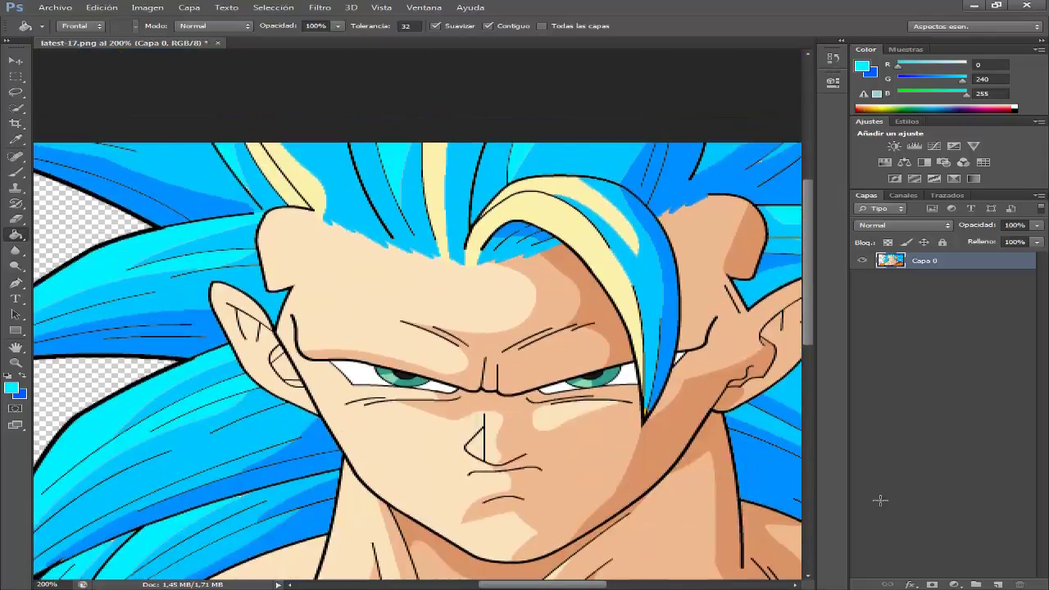
{"action": "key", "text": "p"}
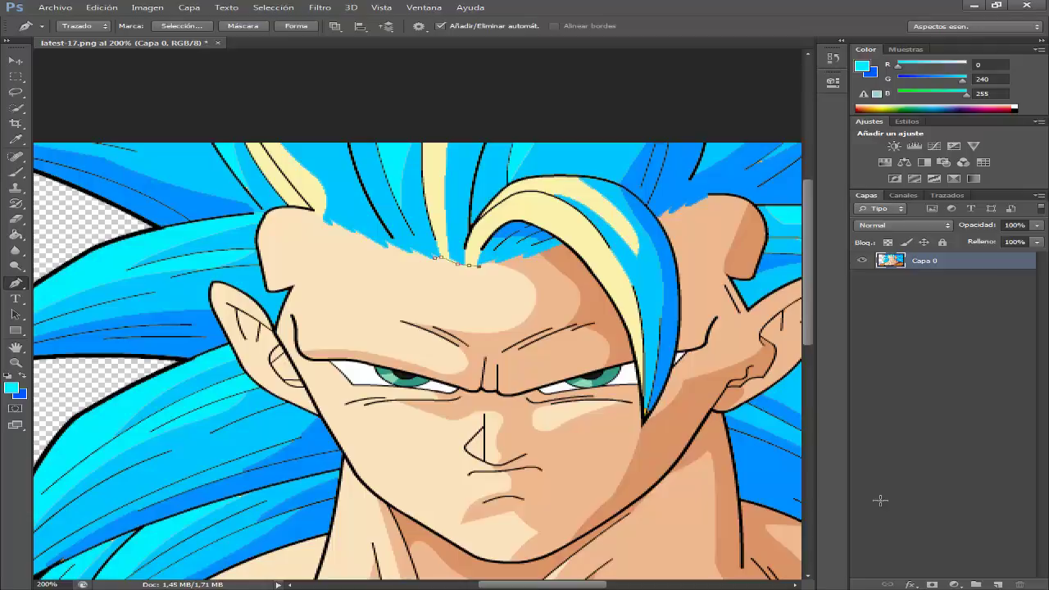
{"action": "right_click", "coordinate": [484, 259]}
{"action": "left_click", "coordinate": [565, 366]}
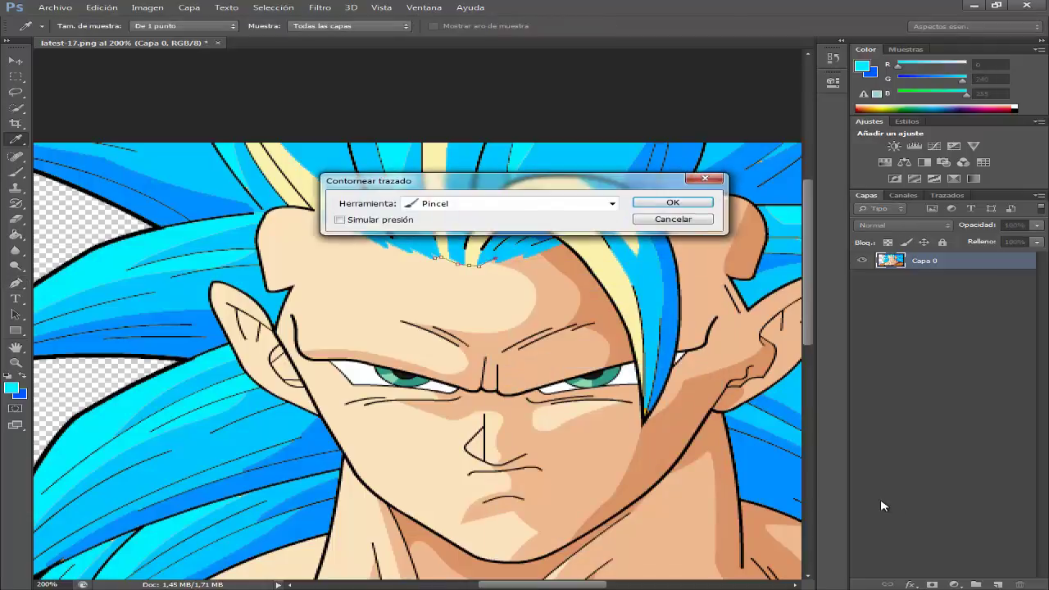
{"action": "key", "text": "Return"}
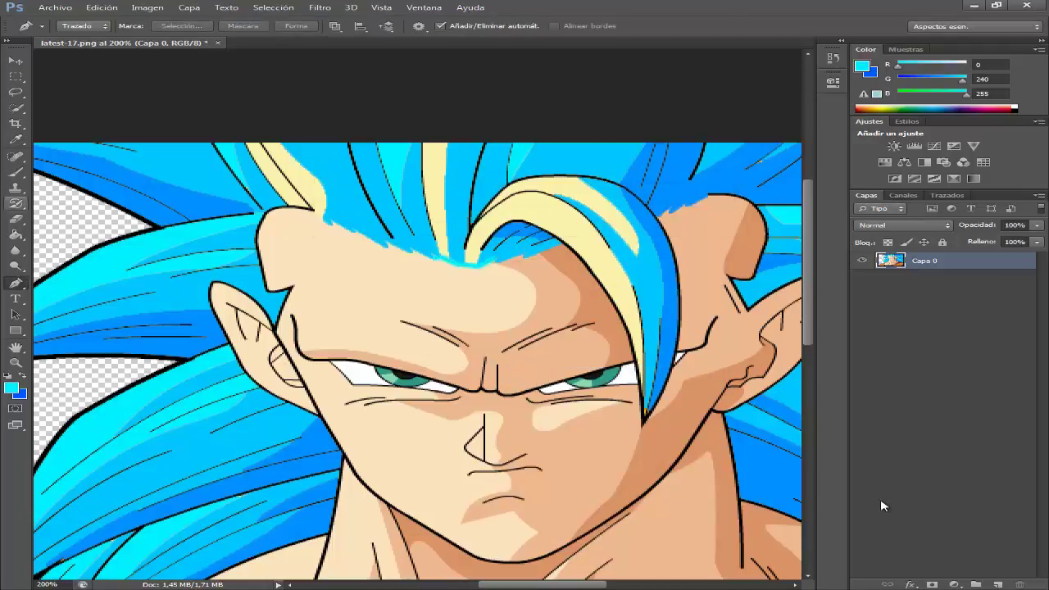
Step: Bucket-fill the cream top strands and the forehead hair swoop with blue
{"action": "key", "text": "g"}
{"action": "left_click", "coordinate": [434, 180]}
{"action": "left_click", "coordinate": [623, 323]}
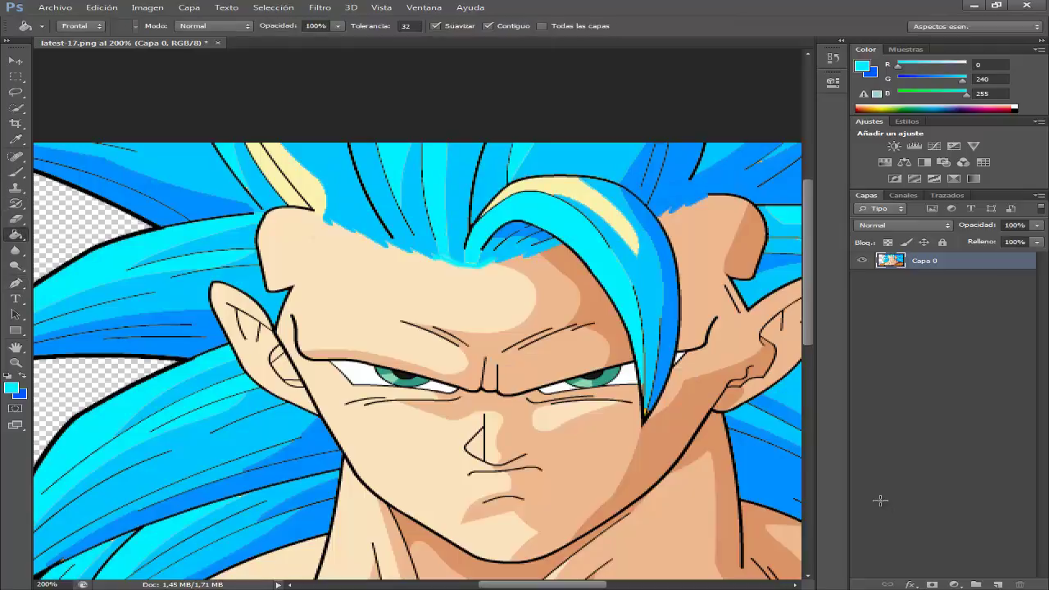
{"action": "left_click", "coordinate": [532, 197]}
Step: Stroke a second forehead path in blue along the hairline
{"action": "key", "text": "p"}
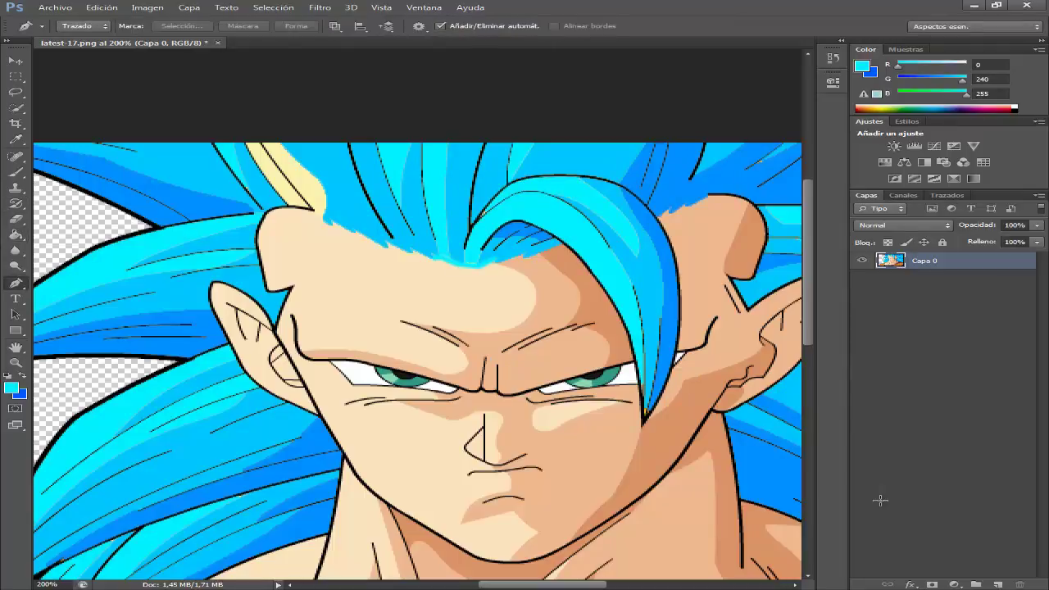
{"action": "right_click", "coordinate": [320, 212]}
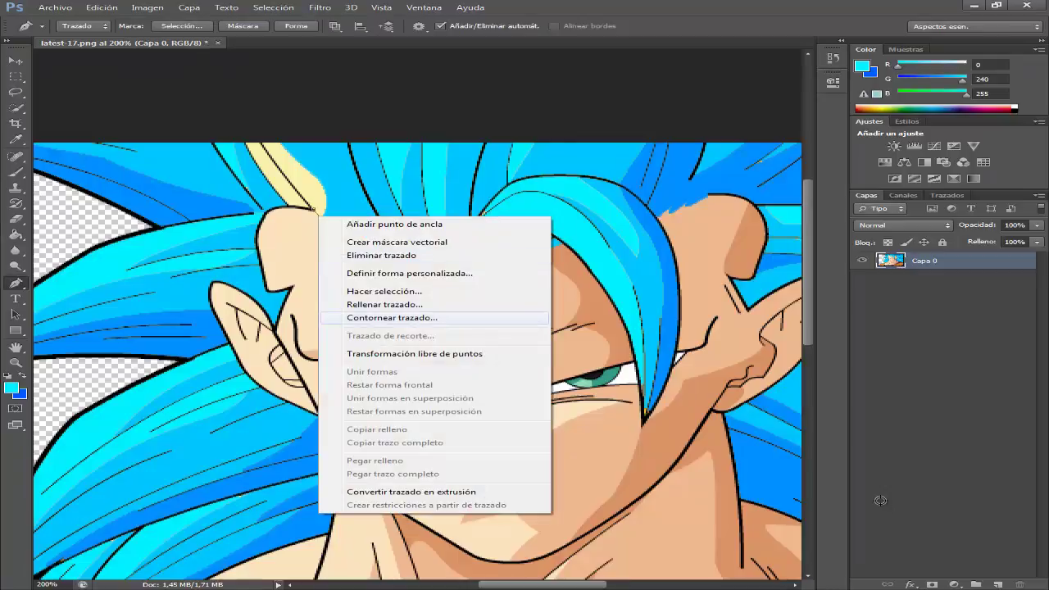
{"action": "left_click", "coordinate": [398, 311]}
{"action": "key", "text": "Return"}
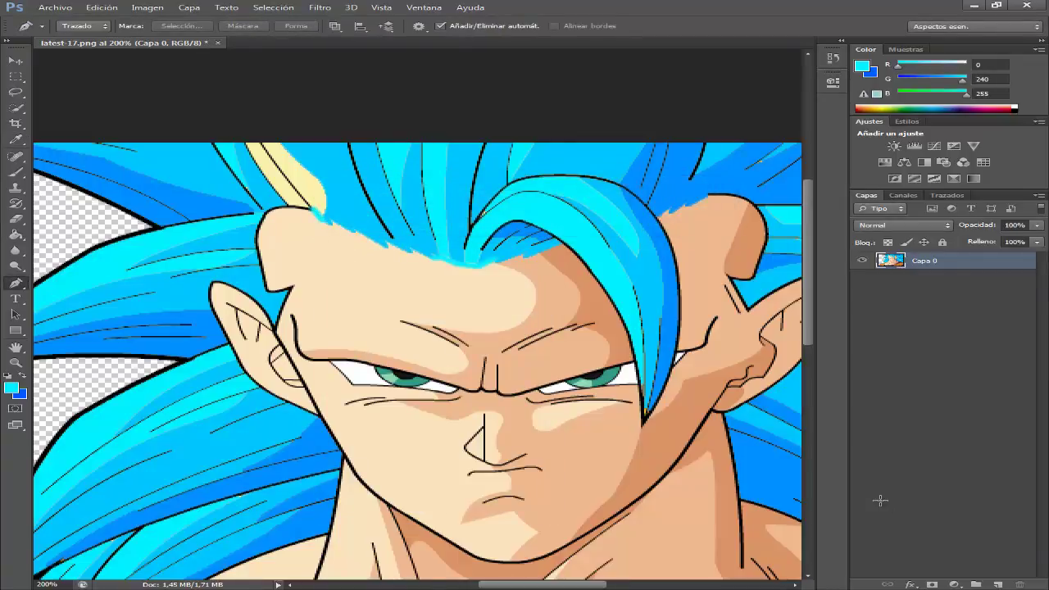
Step: Zoom in on the face and set the paint colour to deep blue 0667b2
{"action": "key", "text": "g"}
{"action": "key", "text": "ctrl+0"}
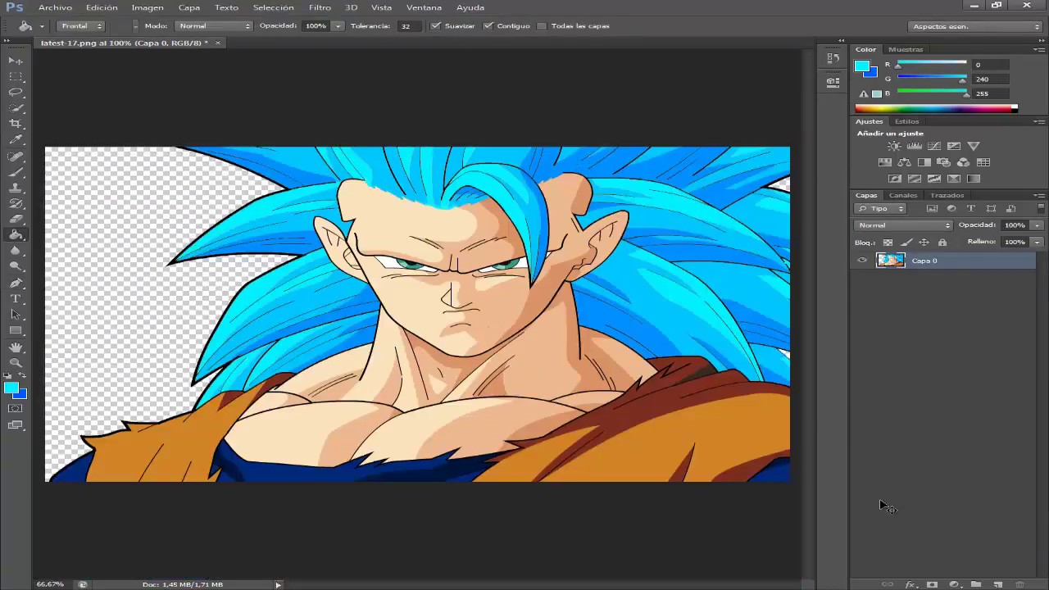
{"action": "key", "text": "ctrl+plus"}
{"action": "key", "text": "ctrl+plus"}
{"action": "key", "text": "ctrl+plus"}
{"action": "key", "text": "ctrl+plus"}
{"action": "key", "text": "ctrl+plus"}
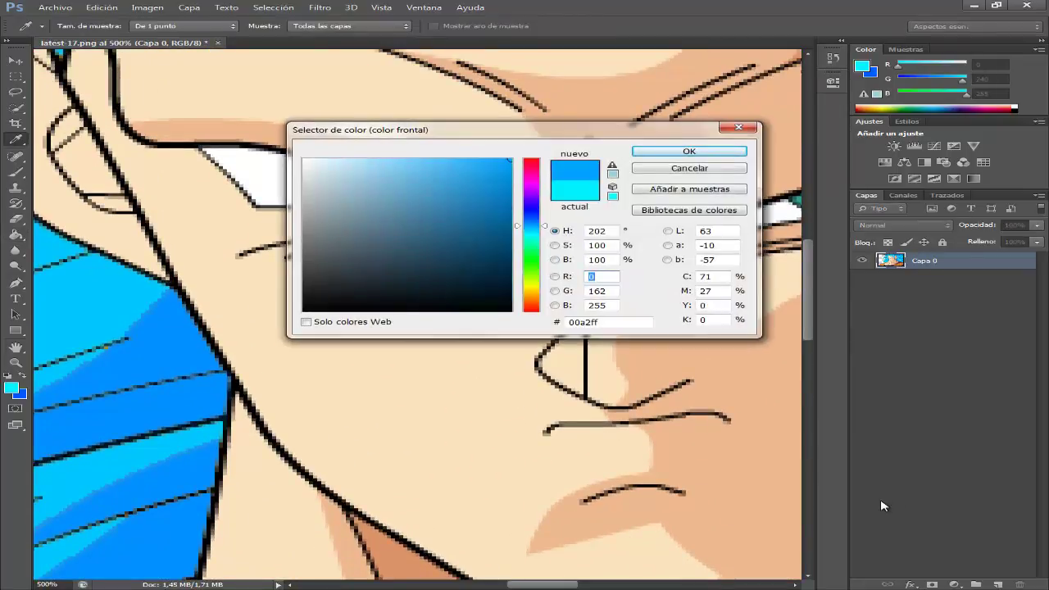
{"action": "key", "text": "Tab"}
{"action": "type", "text": "144"}
{"action": "key", "text": "Return"}
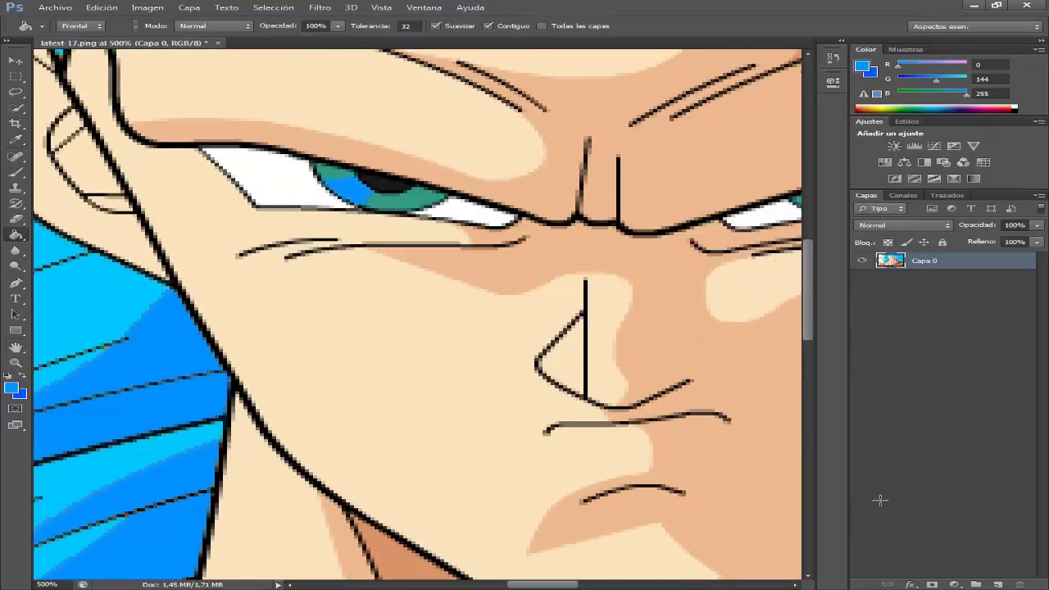
{"action": "type", "text": "0667b2"}
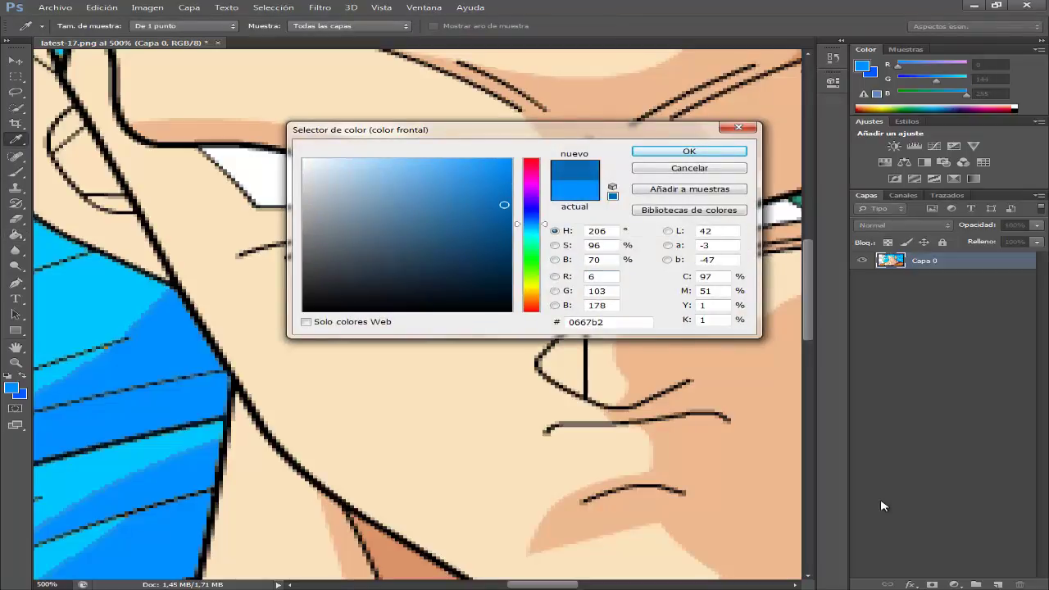
{"action": "key", "text": "Return"}
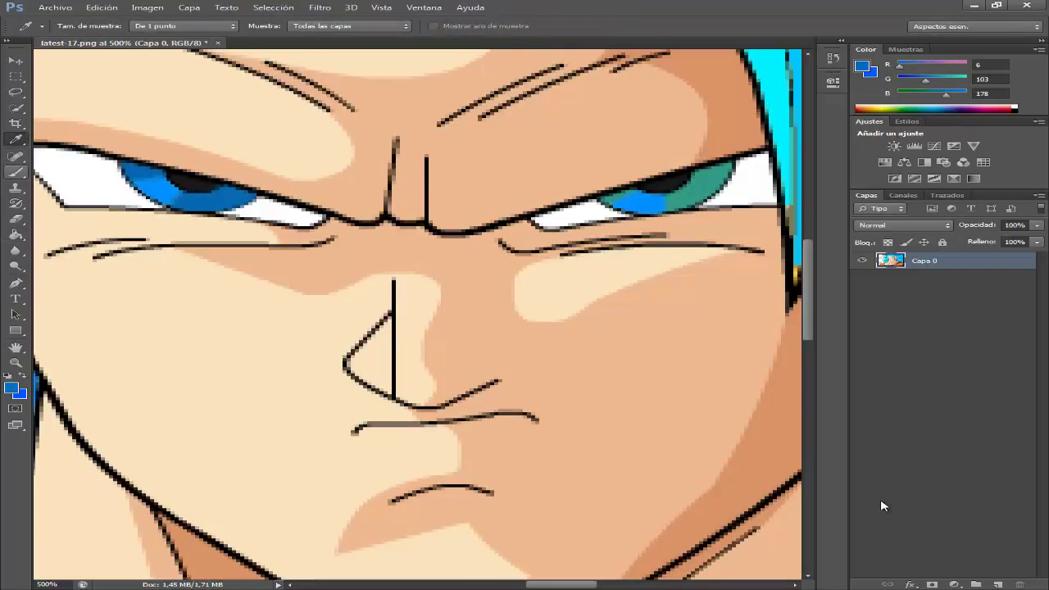
Step: Colour Goku's irises blue and sample the hair's mid blue for a leftover golden forelock tip
{"action": "key", "text": "g"}
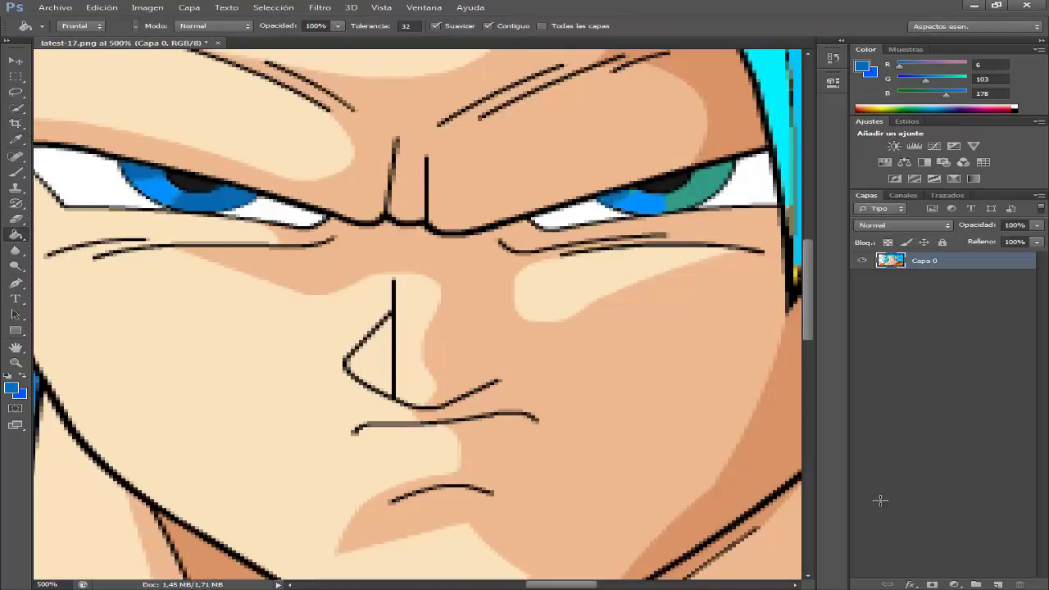
{"action": "key", "text": "ctrl+1"}
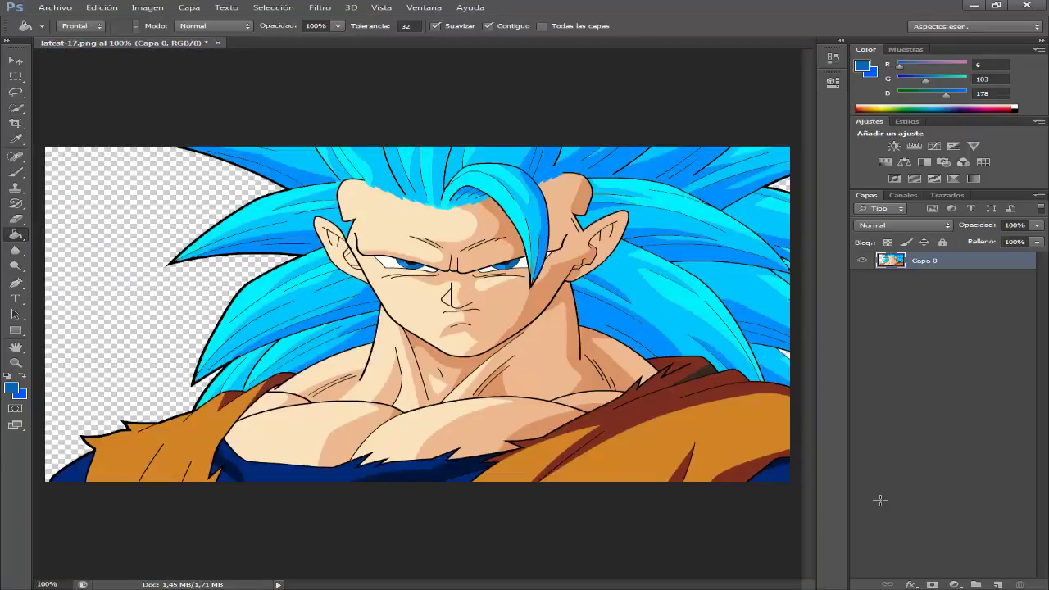
{"action": "key", "text": "ctrl+plus"}
{"action": "key", "text": "ctrl+plus"}
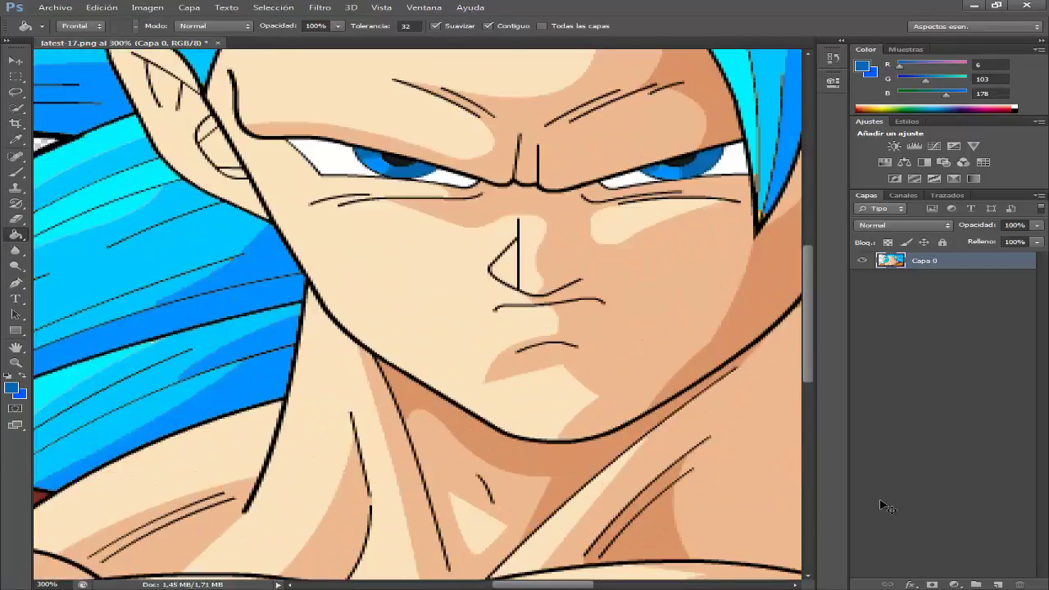
{"action": "key", "text": "ctrl+plus"}
{"action": "key", "text": "h"}
{"action": "key", "text": "ctrl+plus"}
{"action": "key", "text": "ctrl+plus"}
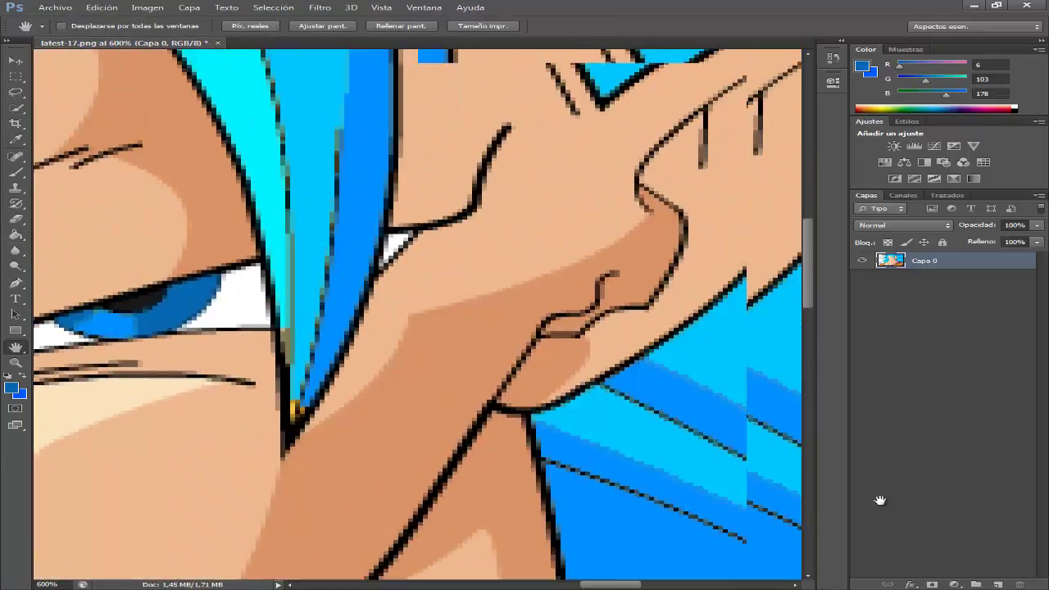
{"action": "key", "text": "i"}
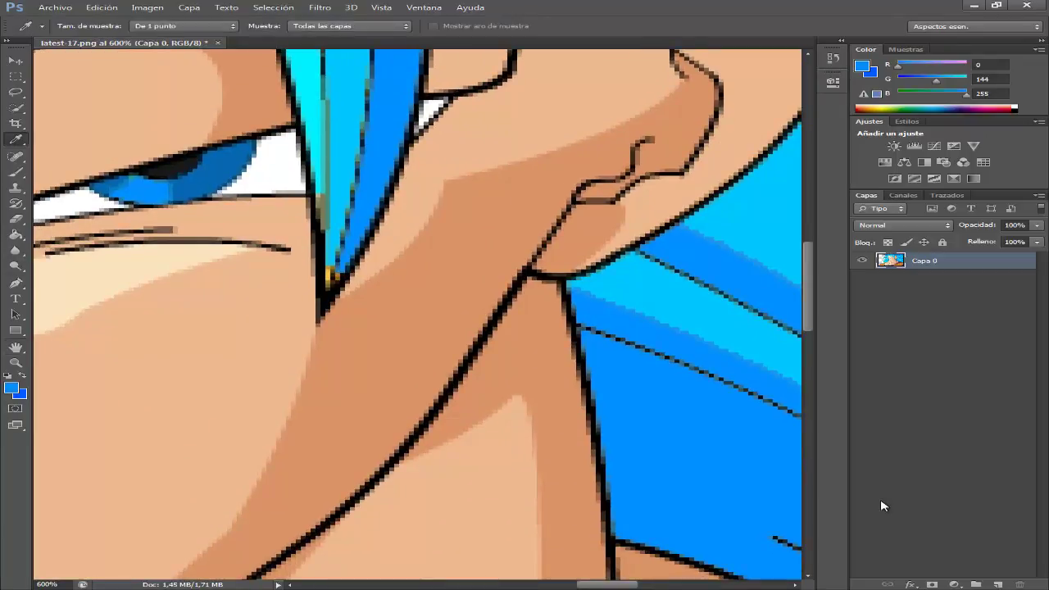
{"action": "key", "text": "g"}
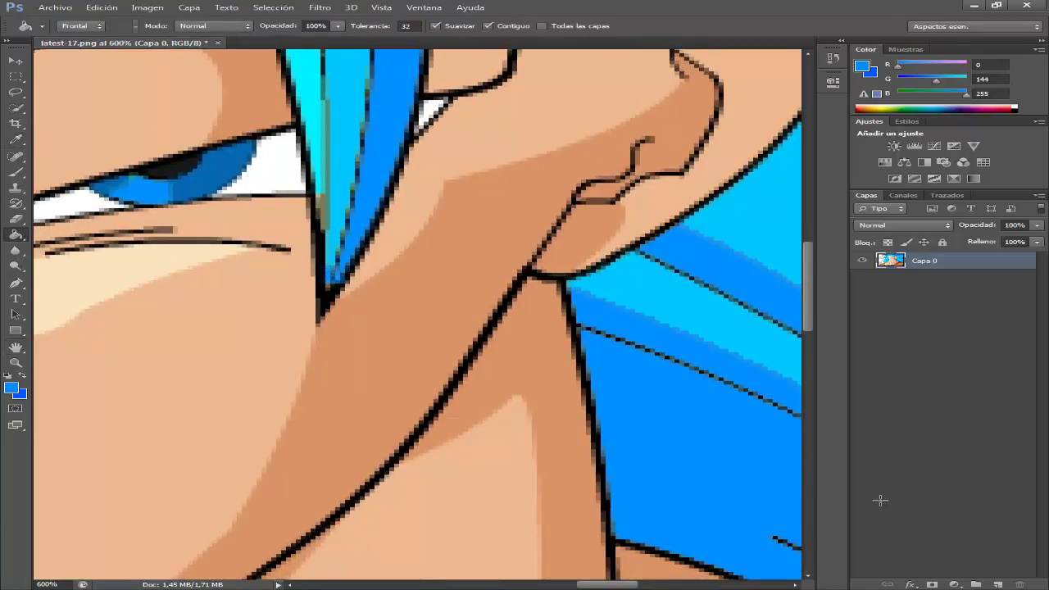
Step: Zoom to 200% on the orange gi at Goku's left shoulder
{"action": "key", "text": "ctrl+1"}
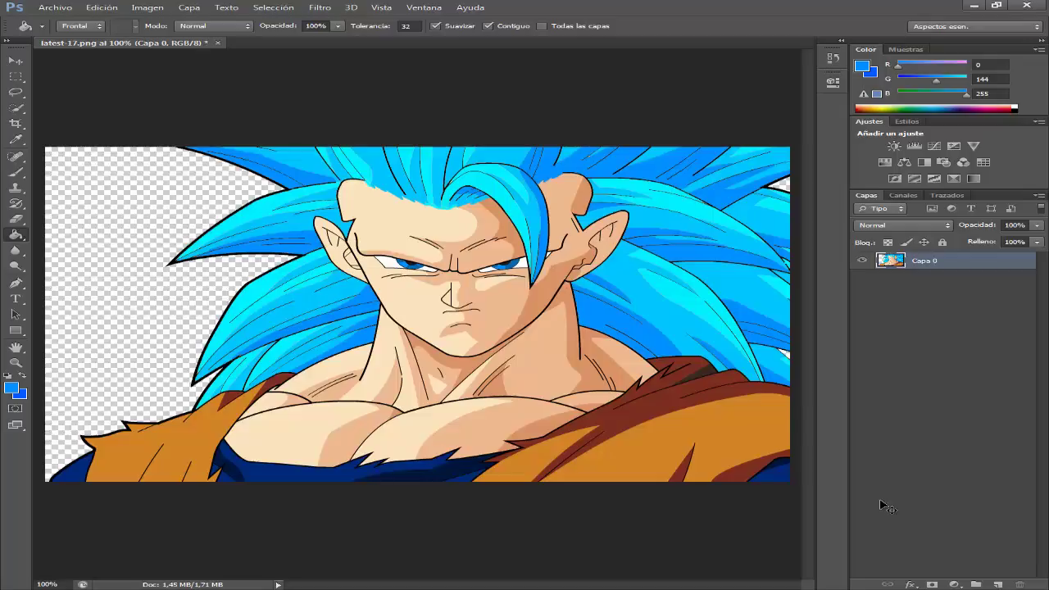
{"action": "key", "text": "ctrl+plus"}
{"action": "scroll", "coordinate": [880, 500], "scroll_direction": "down", "scroll_amount": 3}
{"action": "scroll", "coordinate": [881, 500], "scroll_direction": "left", "scroll_amount": 5}
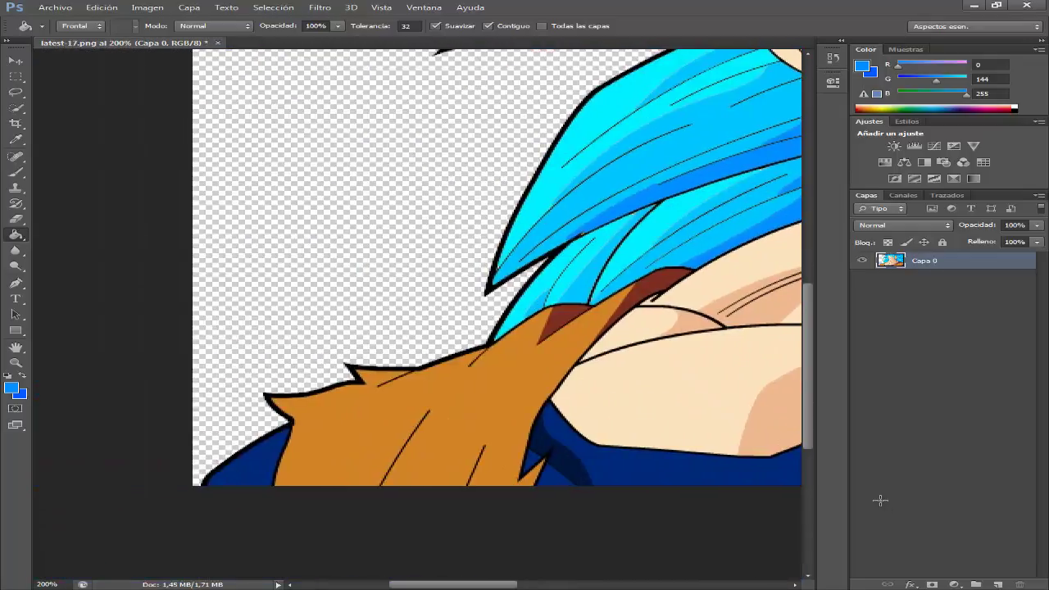
Step: Bucket-fill the orange gi with red ff0000, then set a darker red (64) for shading
{"action": "key", "text": "i"}
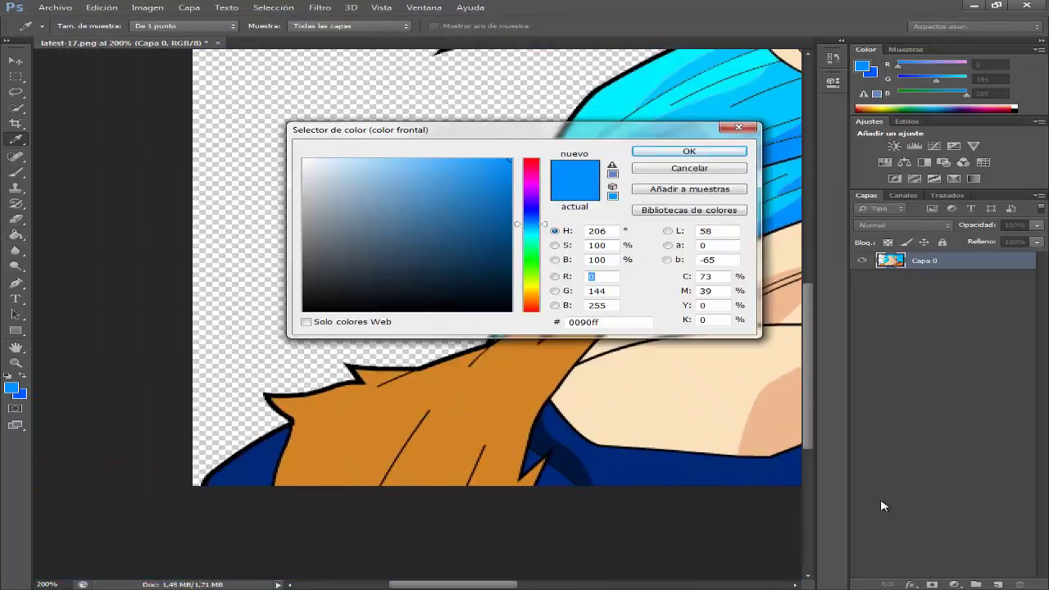
{"action": "type", "text": "ff0000"}
{"action": "key", "text": "Return"}
{"action": "key", "text": "g"}
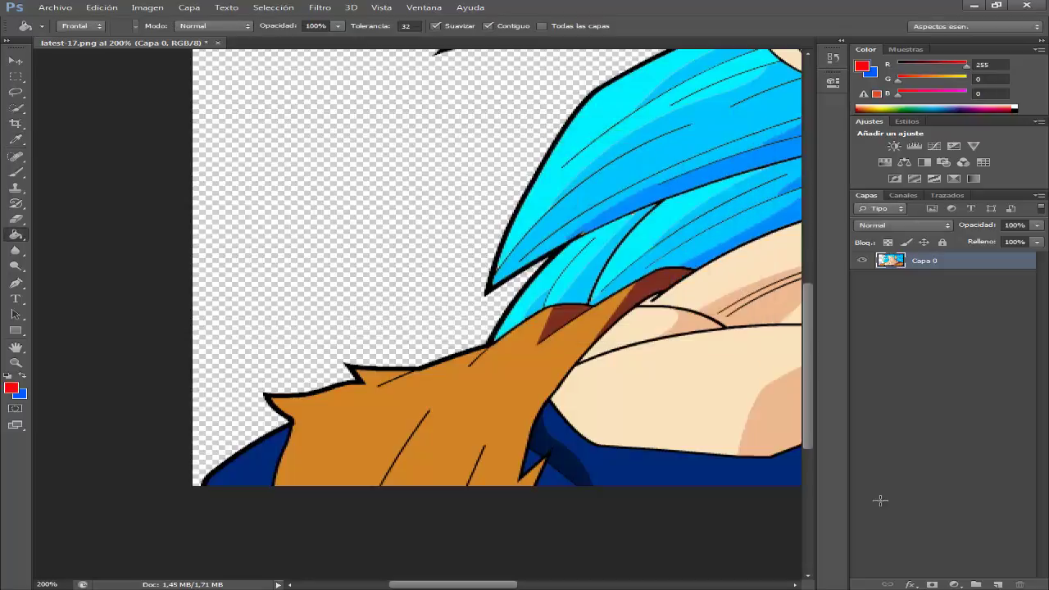
{"action": "left_click", "coordinate": [426, 418]}
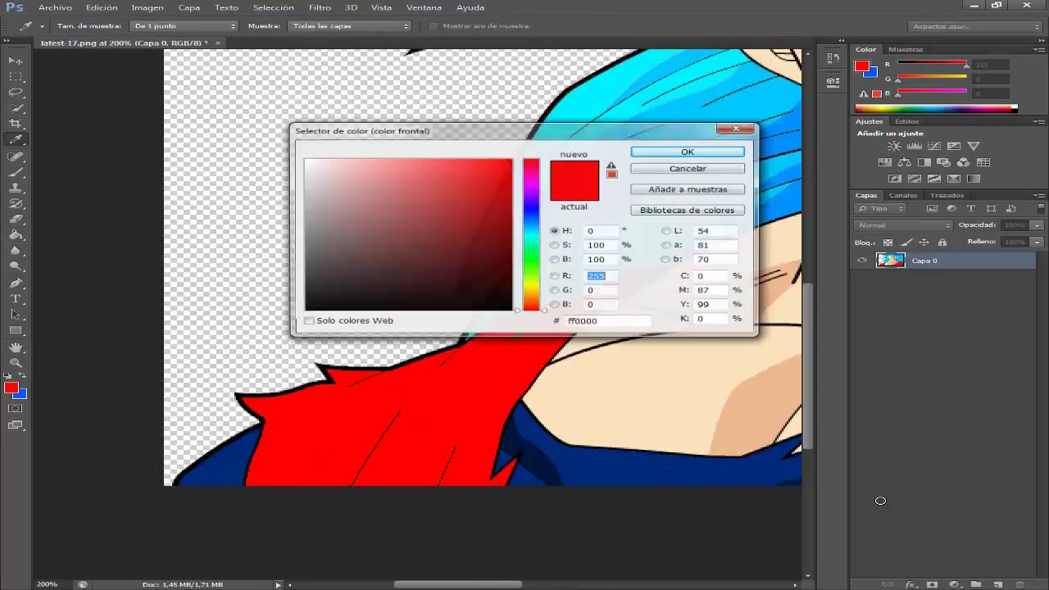
{"action": "type", "text": "64"}
{"action": "key", "text": "Return"}
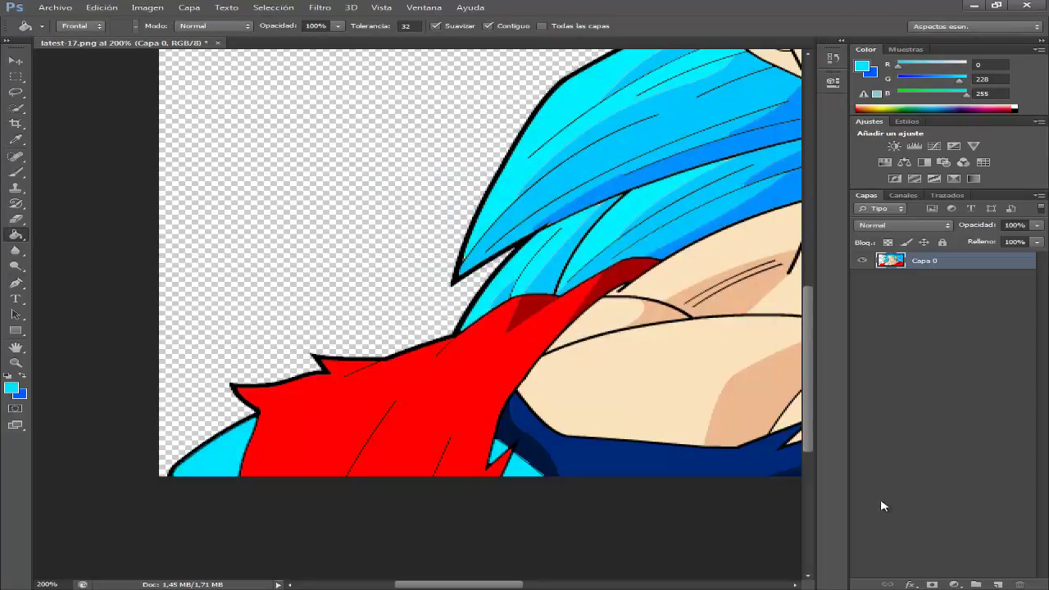
{"action": "key", "text": "ctrl+minus"}
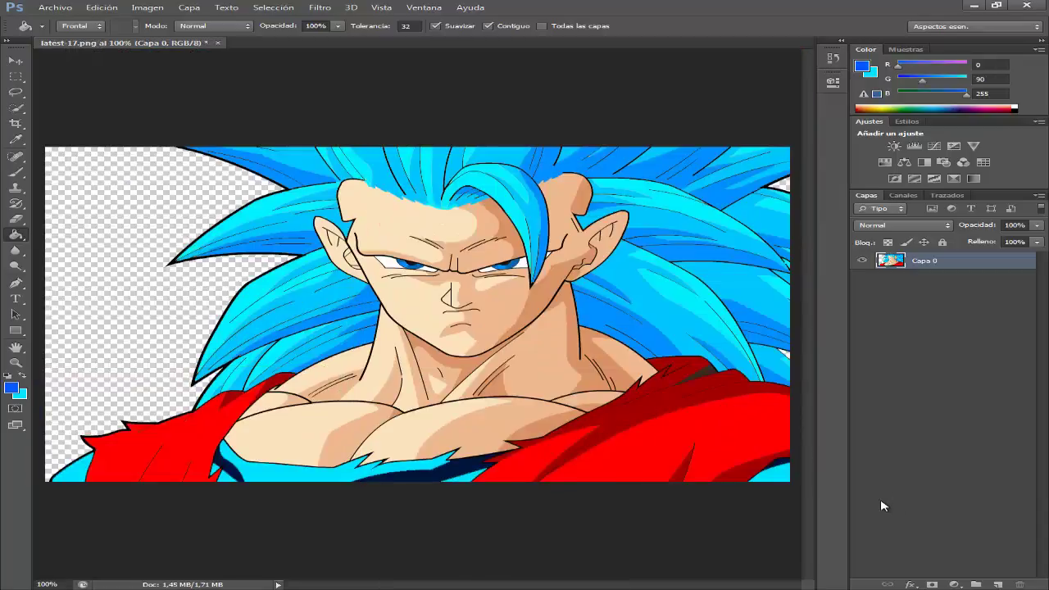
Step: Set the foreground to darker teal 0/159/178 for shading the cyan undershirt
{"action": "type", "text": "255"}
{"action": "key", "text": "ctrl+z"}
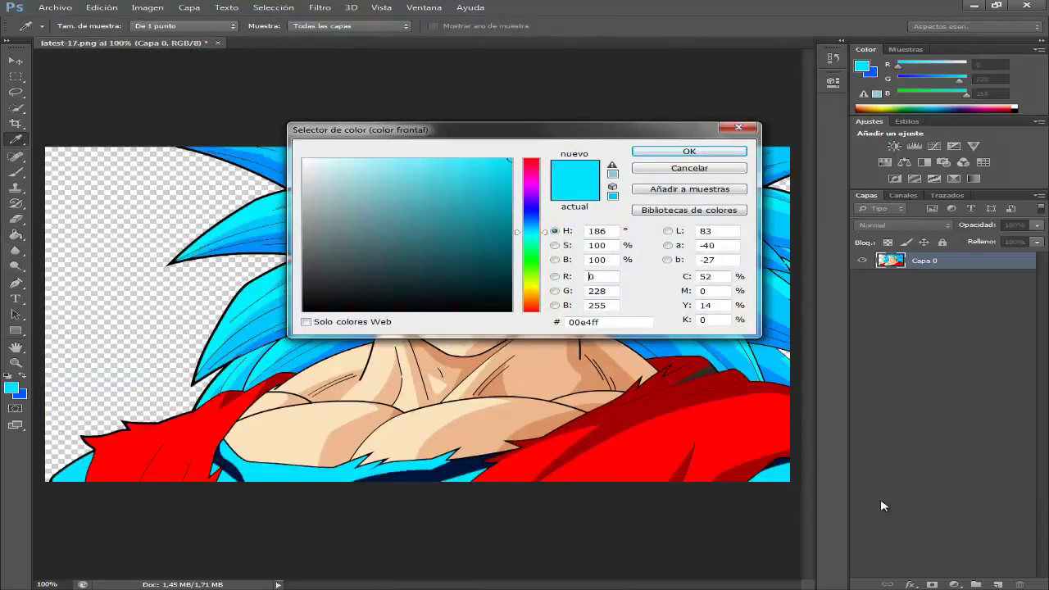
{"action": "key", "text": "Tab"}
{"action": "type", "text": "159"}
{"action": "key", "text": "Tab"}
{"action": "type", "text": "178"}
{"action": "key", "text": "Return"}
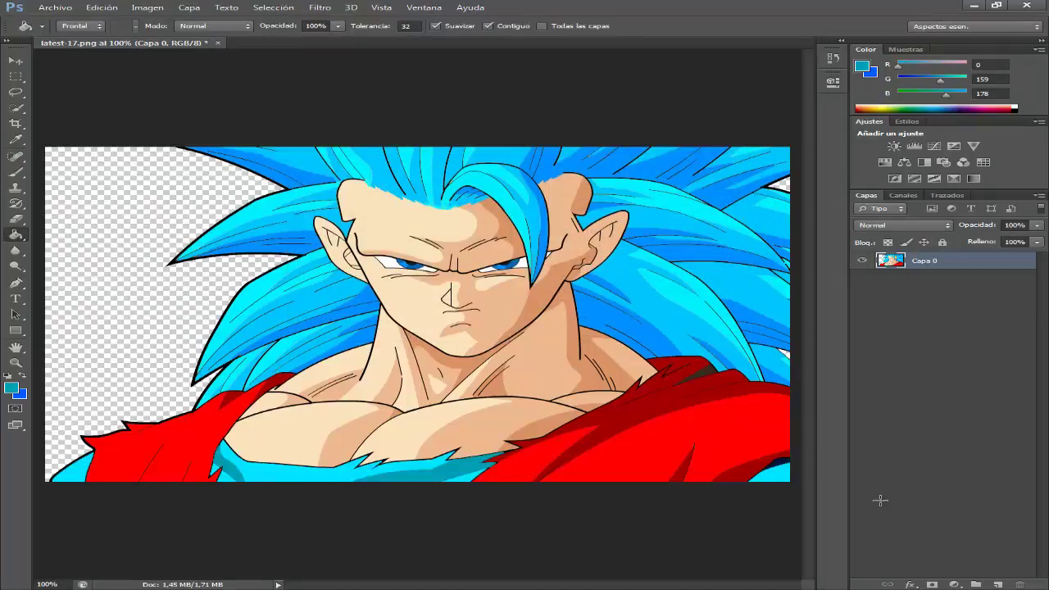
{"action": "key", "text": "ctrl+minus"}
{"action": "key", "text": "ctrl+plus"}
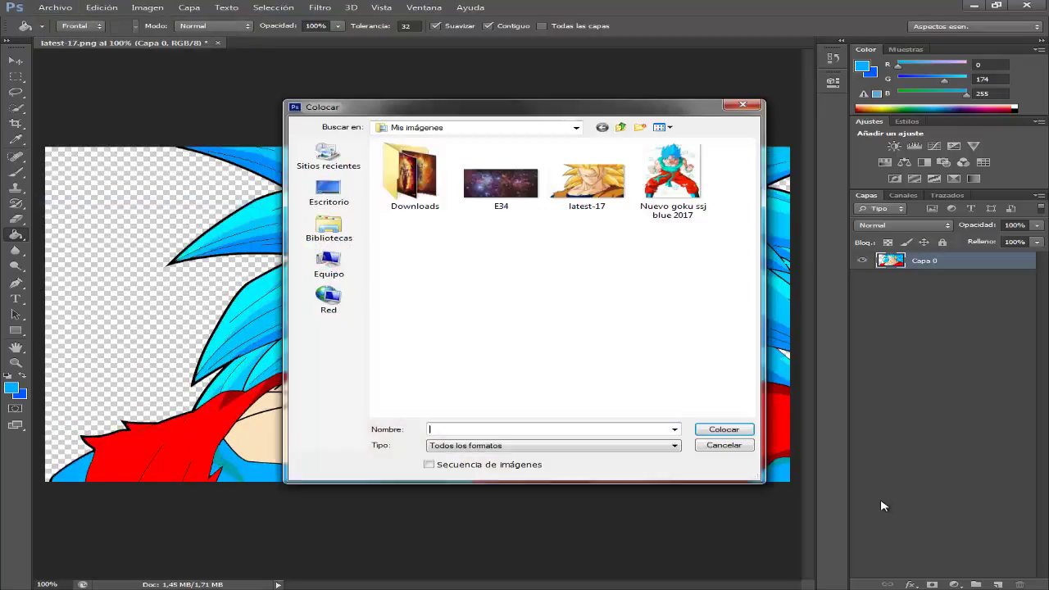
Step: Place the E34 galaxy image below Goku's layer and stretch it to fill the canvas
{"action": "key", "text": "Return"}
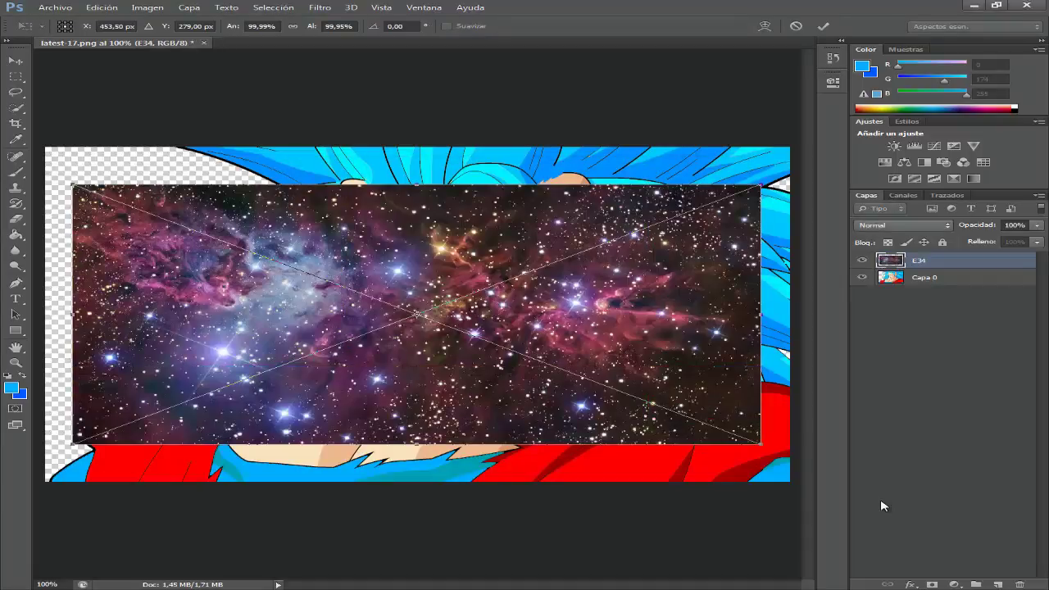
{"action": "key", "text": "v"}
{"action": "key", "text": "Return"}
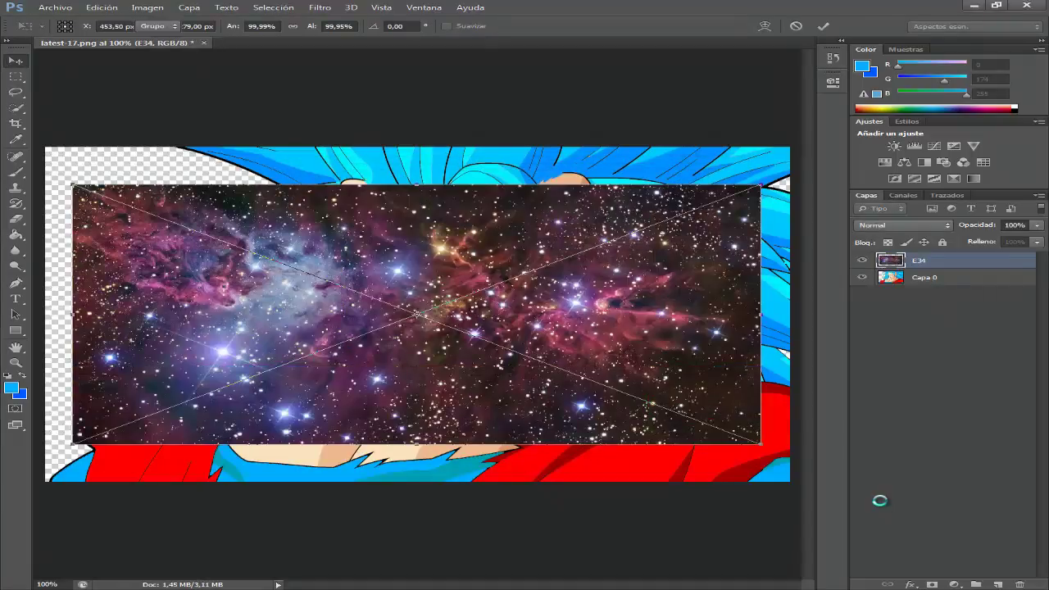
{"action": "key", "text": "ctrl+bracketleft"}
{"action": "key", "text": "ctrl+t"}
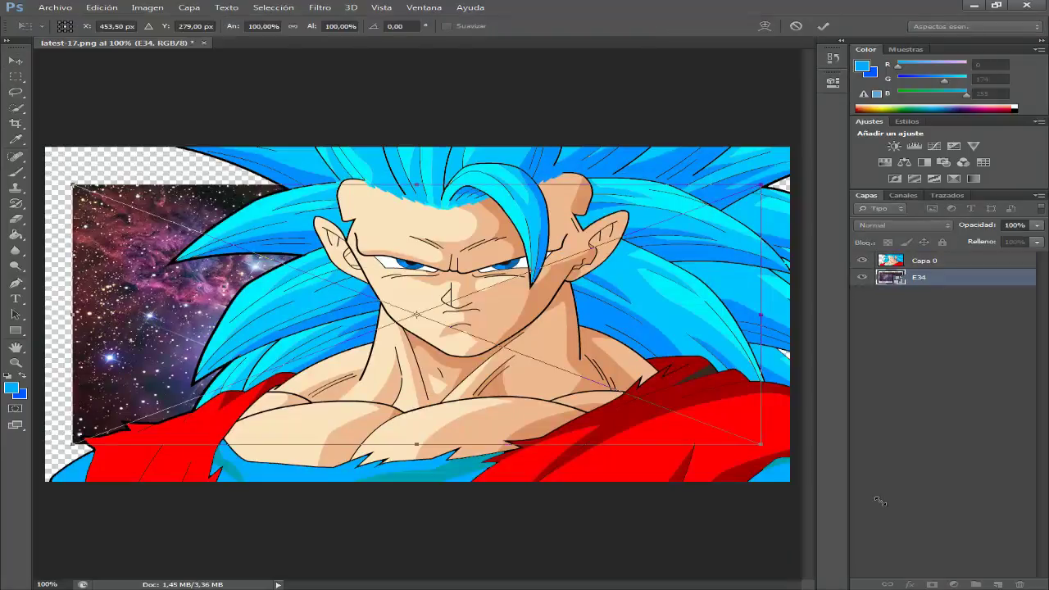
{"action": "left_click_drag", "start_coordinate": [762, 444], "coordinate": [791, 482]}
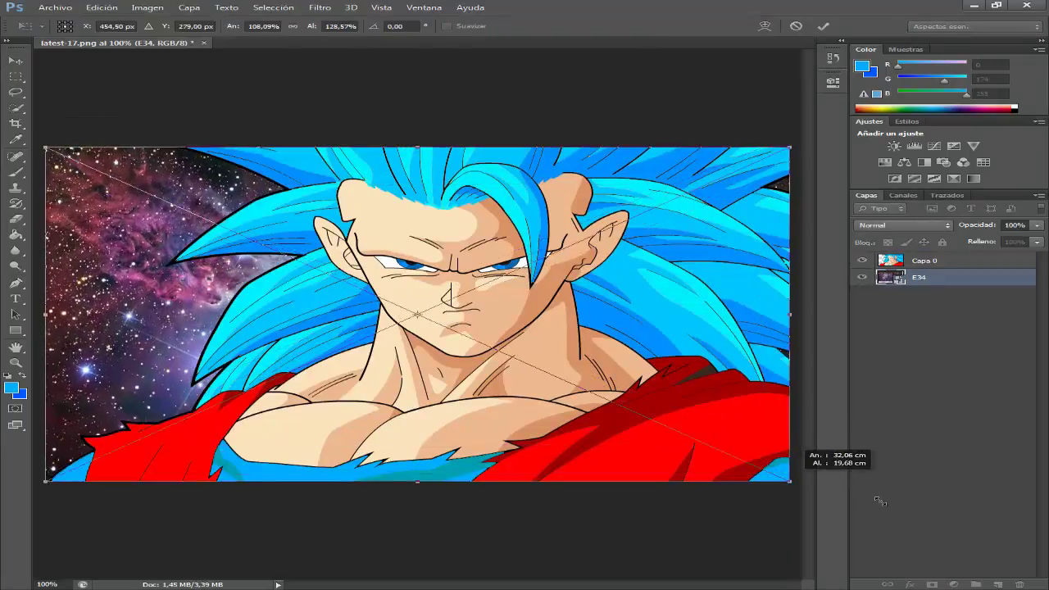
{"action": "key", "text": "Return"}
Step: Duplicate the E34 galaxy layer and set the copy's blend mode to Luz lineal
{"action": "key", "text": "ctrl+j"}
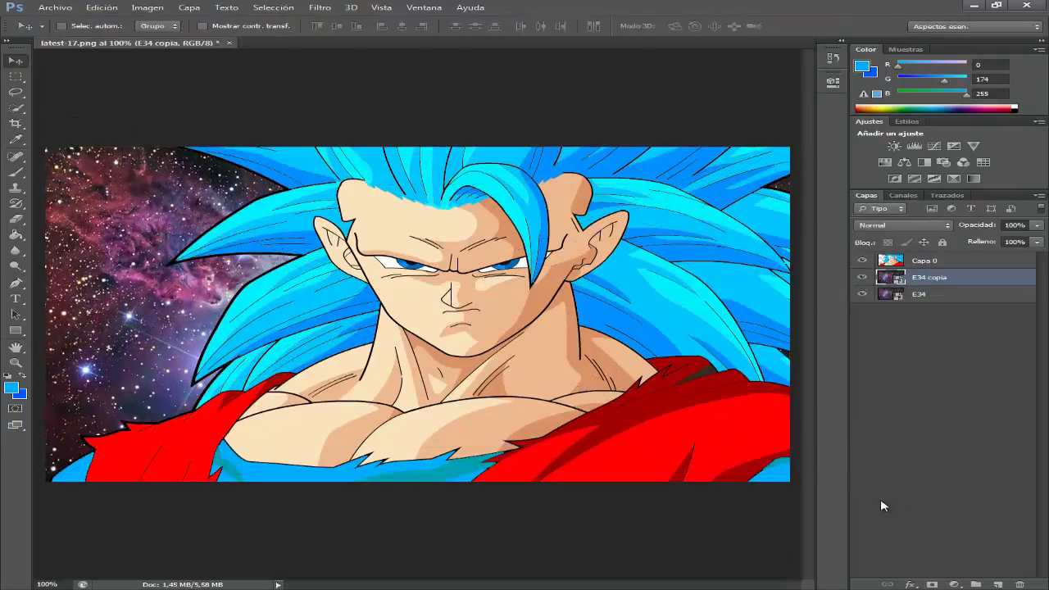
{"action": "key", "text": "alt+Down"}
{"action": "key", "text": "Up"}
{"action": "key", "text": "Up"}
{"action": "key", "text": "Return"}
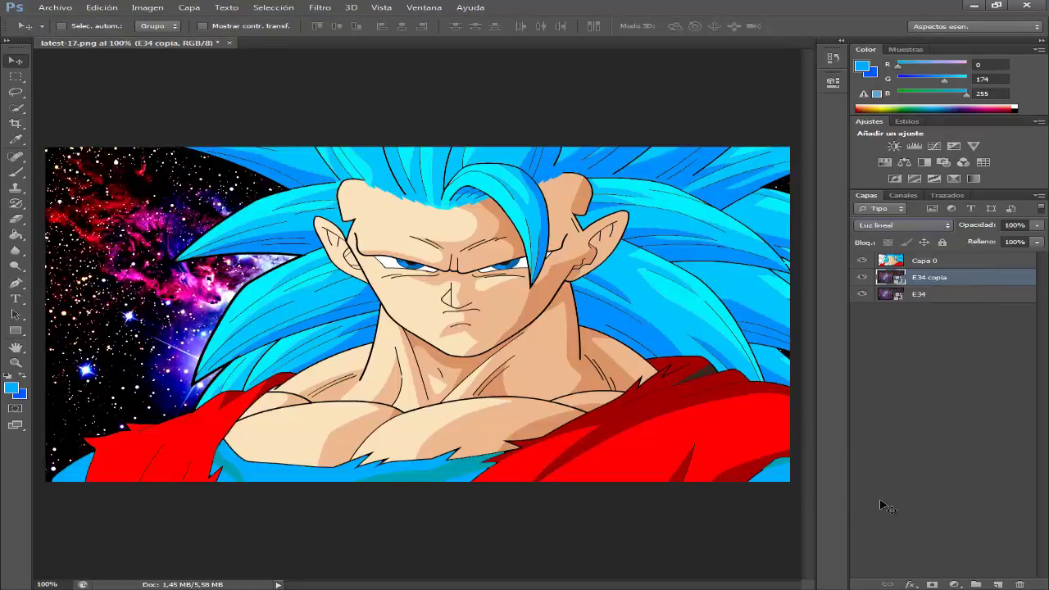
{"action": "key", "text": "t"}
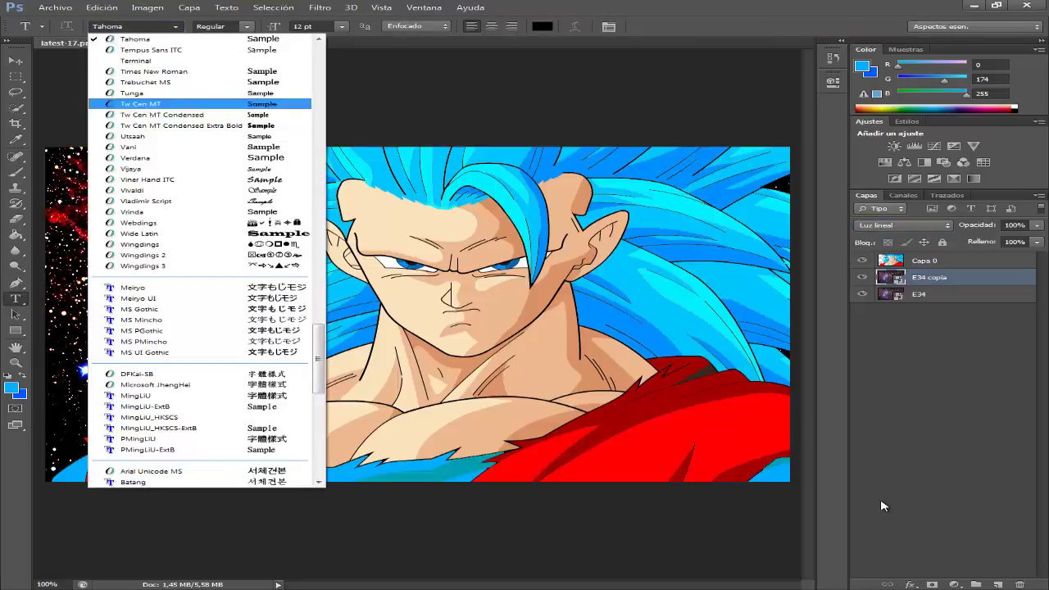
Step: Enter the title GOKU SSJ3 BLUE at top left in Copperplate Gothic, 60 pt
{"action": "key", "text": "Down"}
{"action": "key", "text": "Down"}
{"action": "key", "text": "Down"}
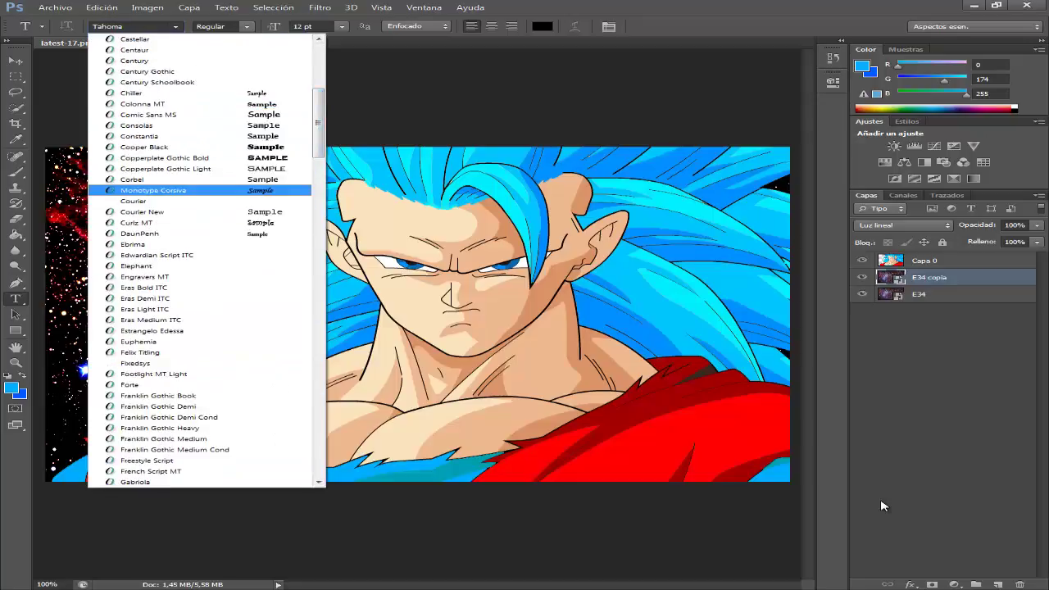
{"action": "key", "text": "Return"}
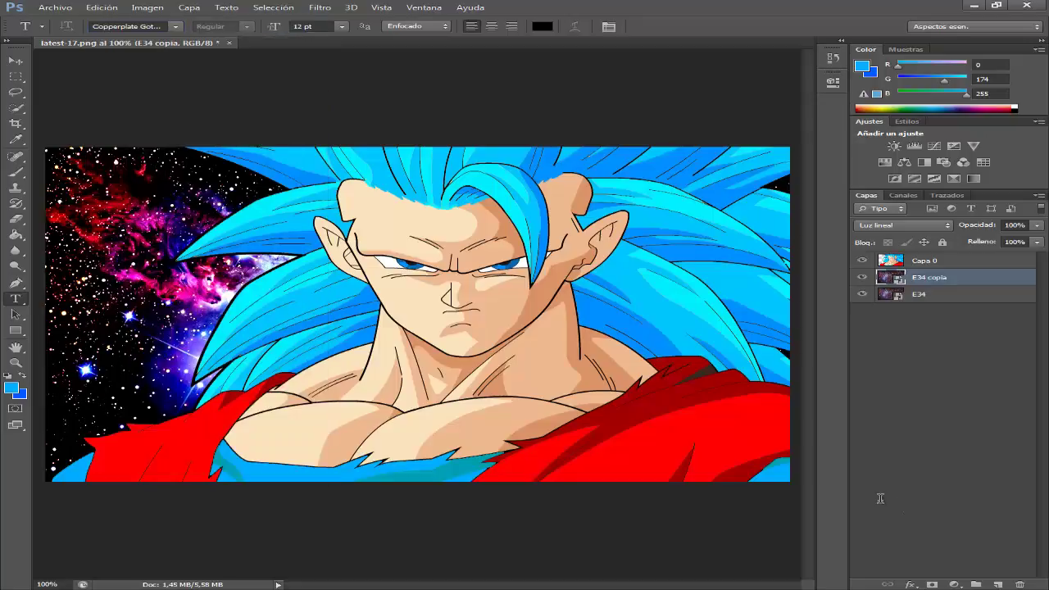
{"action": "key", "text": "Escape"}
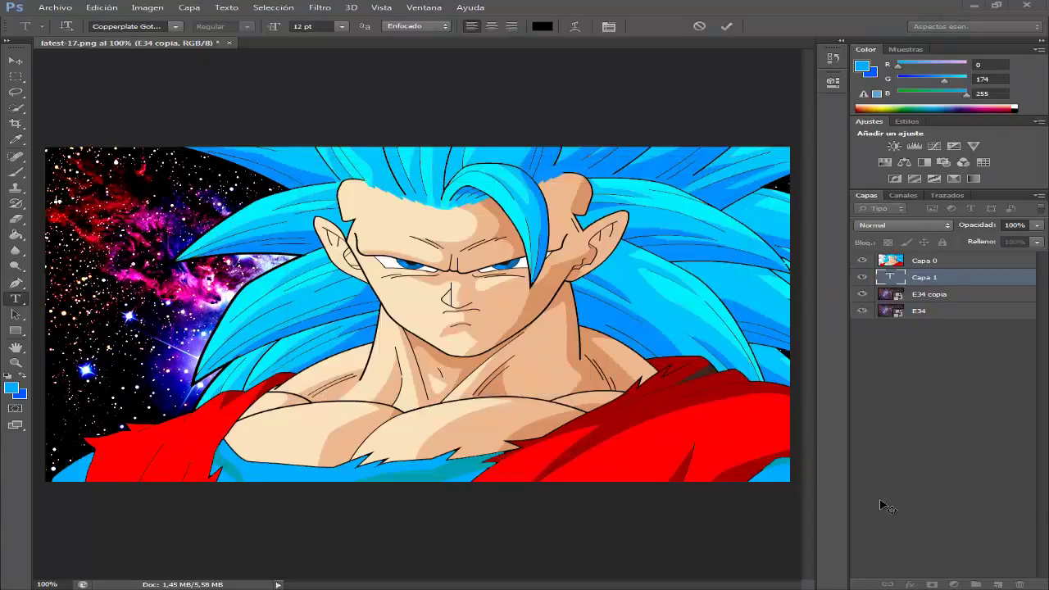
{"action": "key", "text": "alt+Down"}
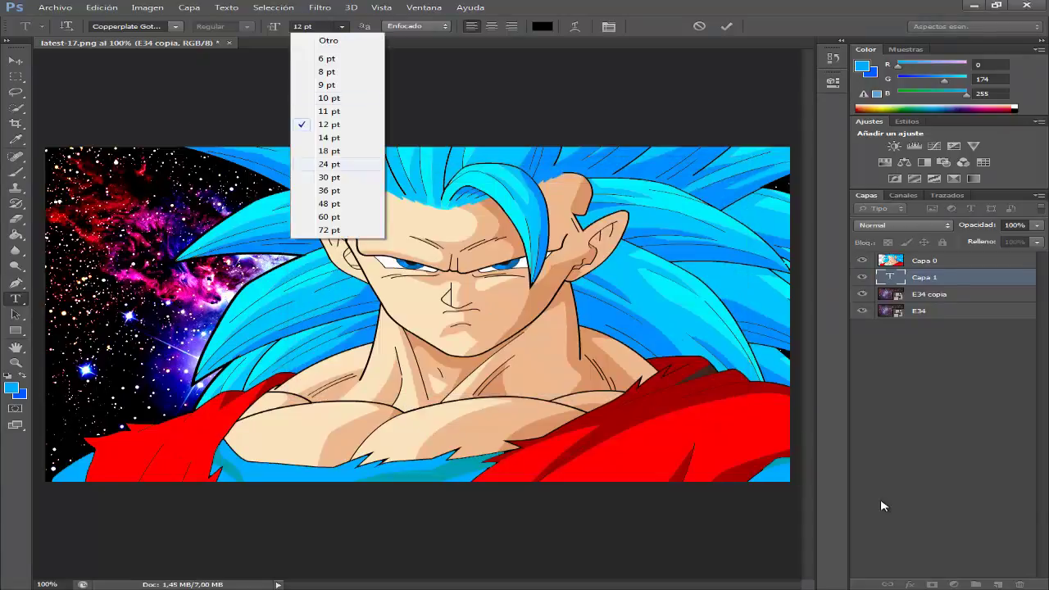
{"action": "key", "text": "Down"}
{"action": "key", "text": "Down"}
{"action": "key", "text": "Down"}
{"action": "key", "text": "Return"}
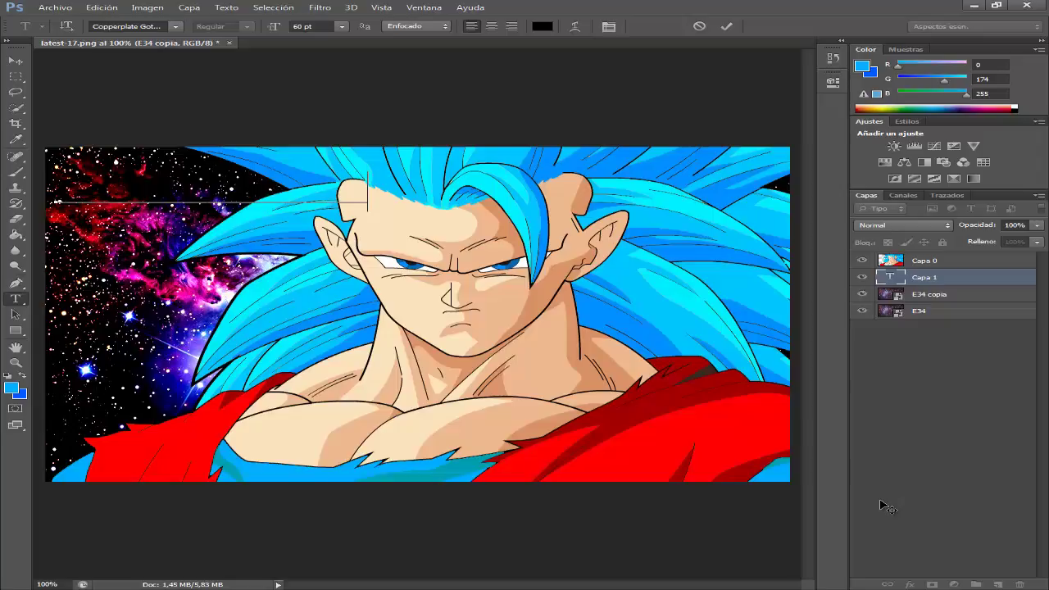
{"action": "key", "text": "ctrl+Return"}
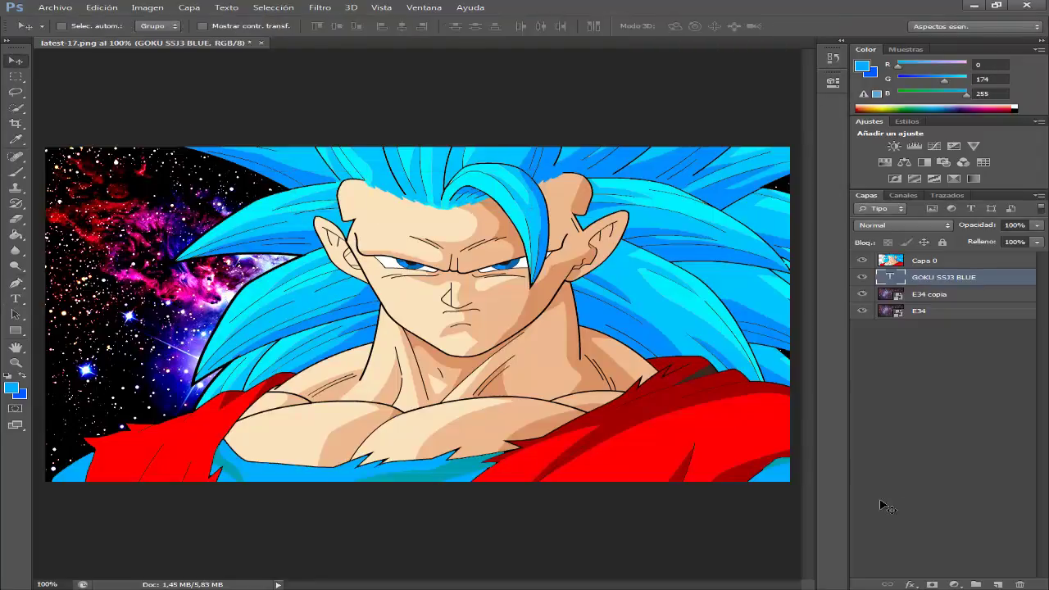
{"action": "key", "text": "ctrl+plus"}
{"action": "key", "text": "ctrl+plus"}
{"action": "key", "text": "ctrl+plus"}
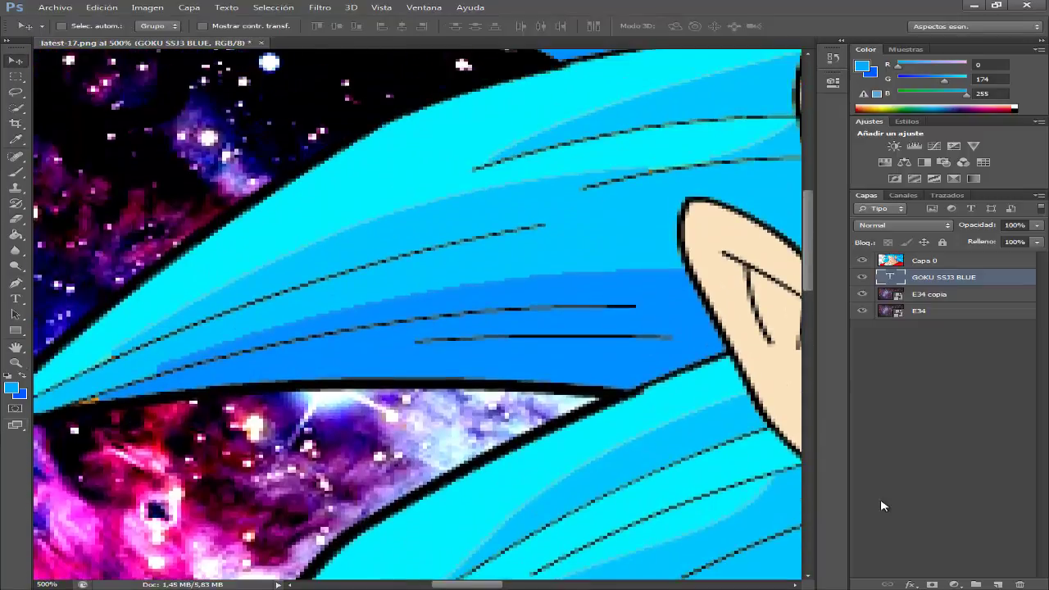
{"action": "key", "text": "h"}
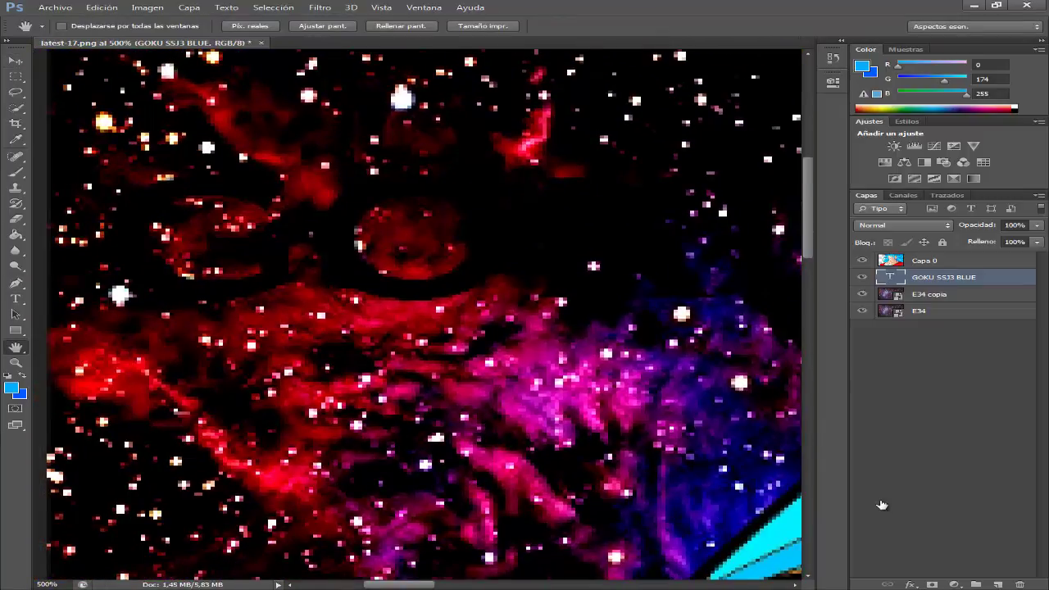
Step: Give GOKU SSJ3 BLUE gold-stroked blue styling with bevel, glow and shadows, above Goku
{"action": "double_click", "coordinate": [882, 505]}
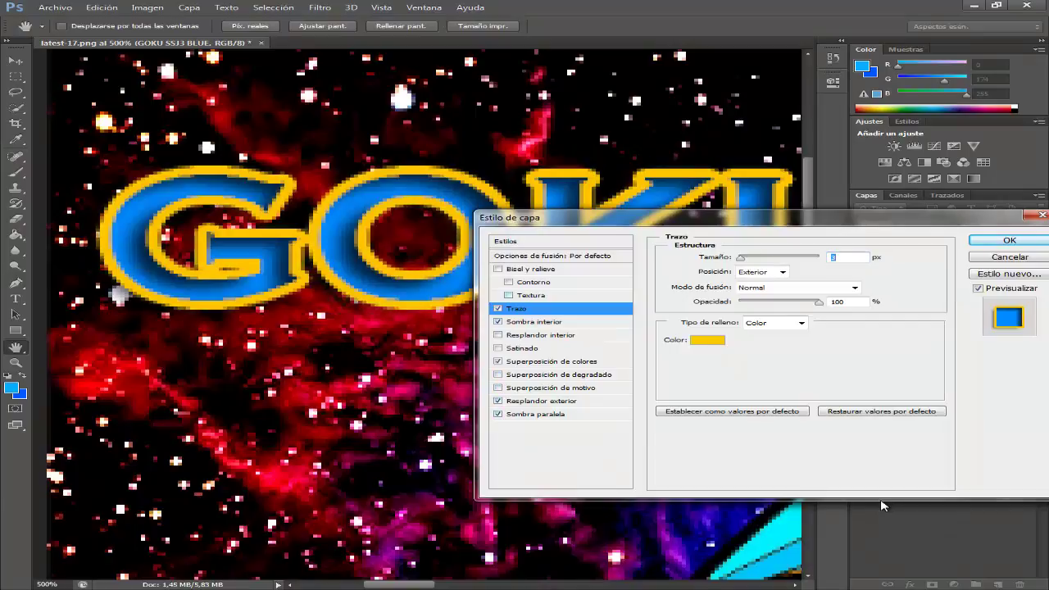
{"action": "key", "text": "Return"}
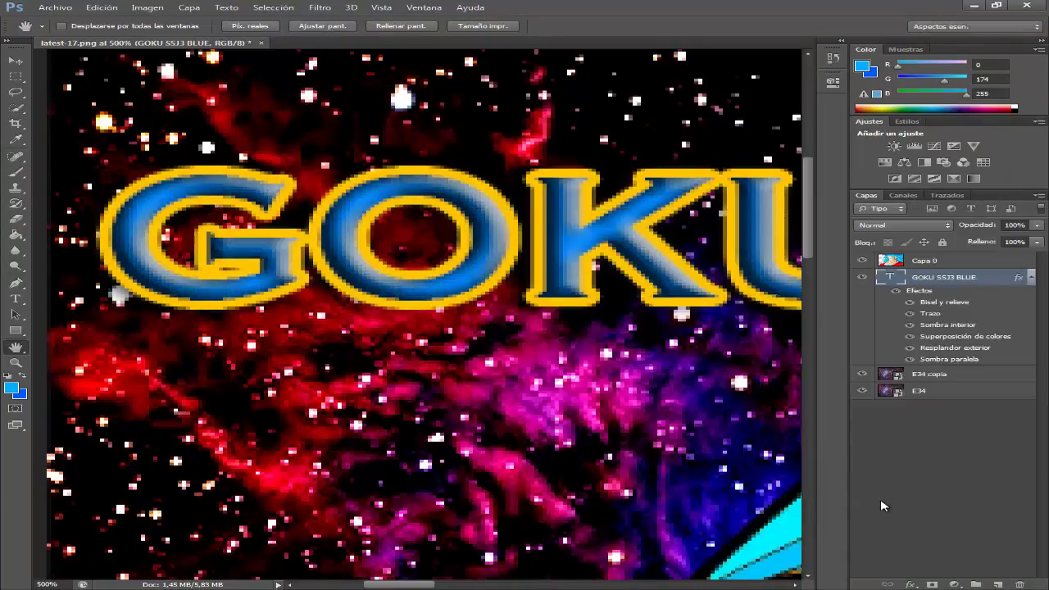
{"action": "key", "text": "ctrl+minus"}
{"action": "key", "text": "ctrl+minus"}
{"action": "key", "text": "ctrl+minus"}
{"action": "key", "text": "ctrl+t"}
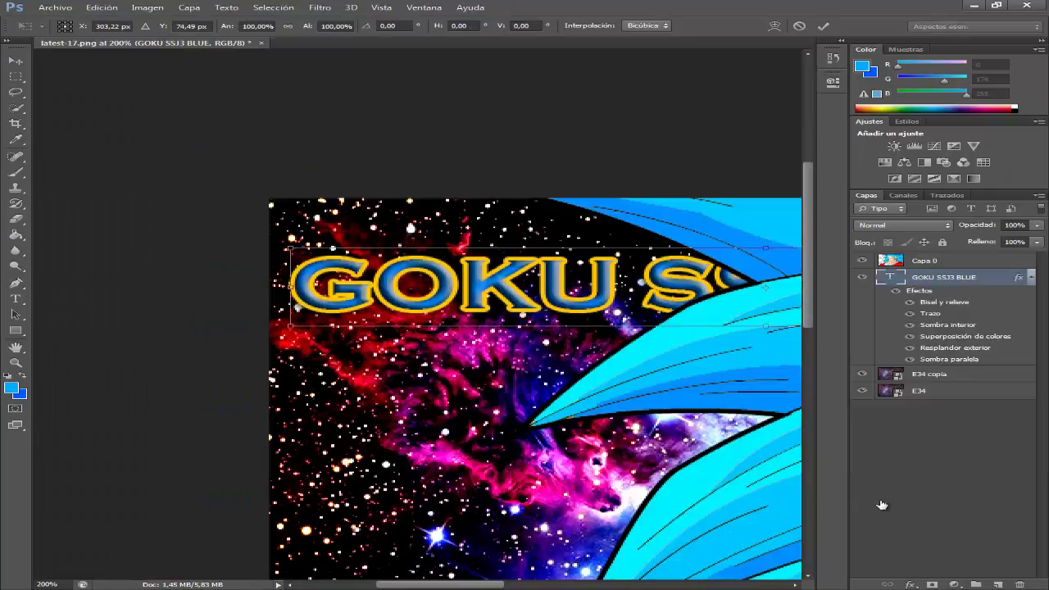
{"action": "key", "text": "Return"}
{"action": "key", "text": "h"}
{"action": "key", "text": "ctrl+bracketright"}
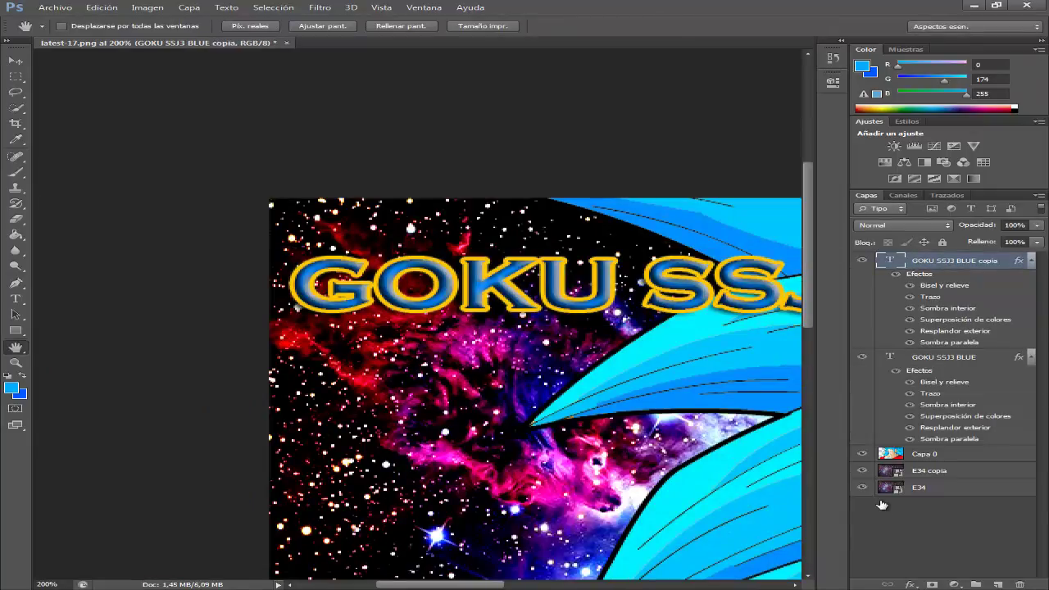
Step: Scale the title narrower and shorter and tilt it about -5° into the top-left corner
{"action": "key", "text": "ctrl+t"}
{"action": "key", "text": "ctrl+minus"}
{"action": "key", "text": "ctrl+minus"}
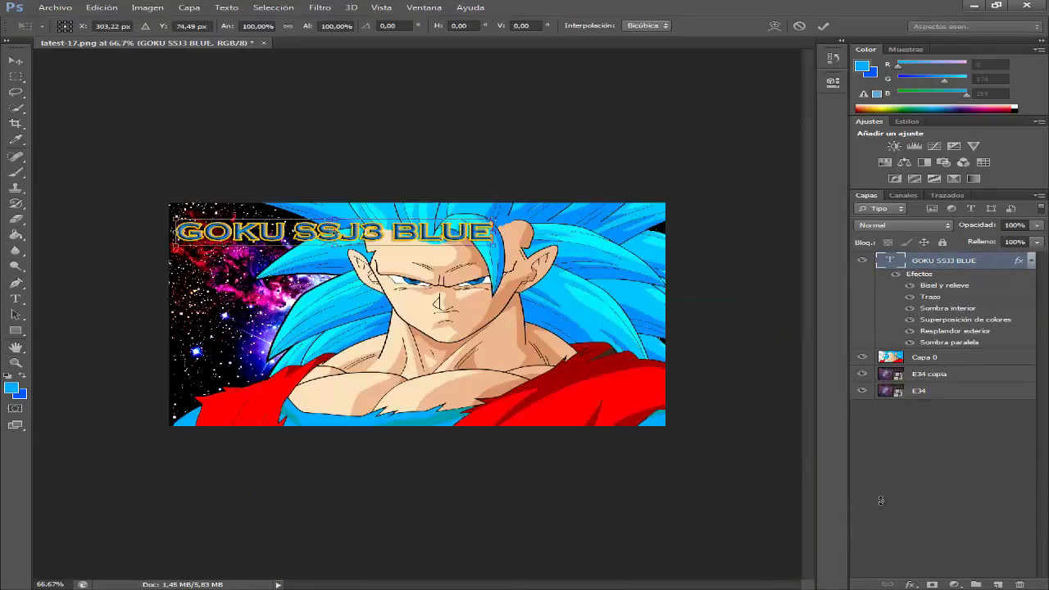
{"action": "left_click_drag", "start_coordinate": [492, 230], "coordinate": [312, 238]}
{"action": "key", "text": "ctrl+plus"}
{"action": "key", "text": "ctrl+plus"}
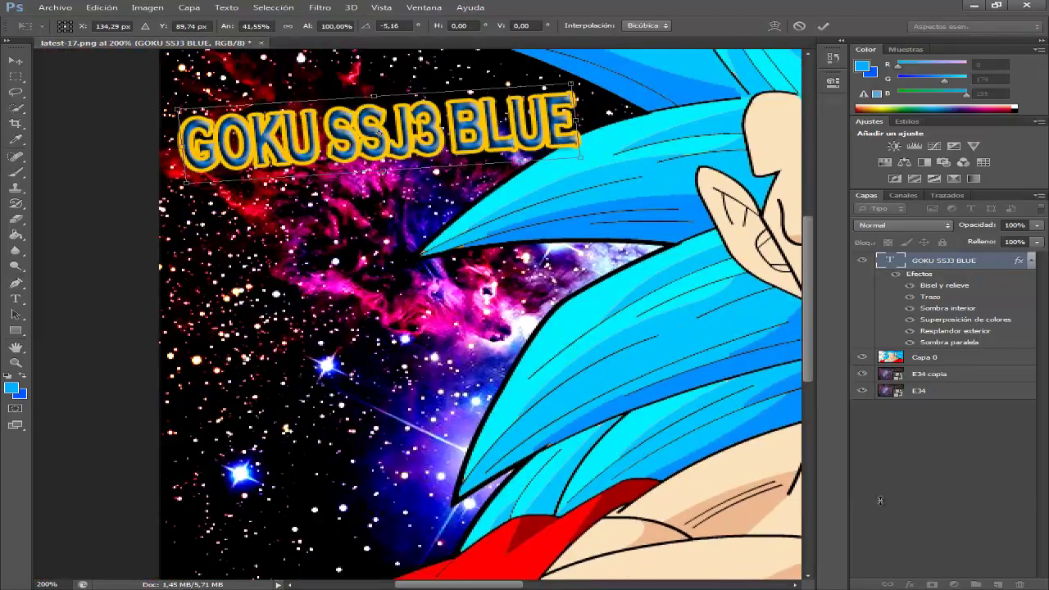
{"action": "left_click_drag", "start_coordinate": [383, 173], "coordinate": [374, 149]}
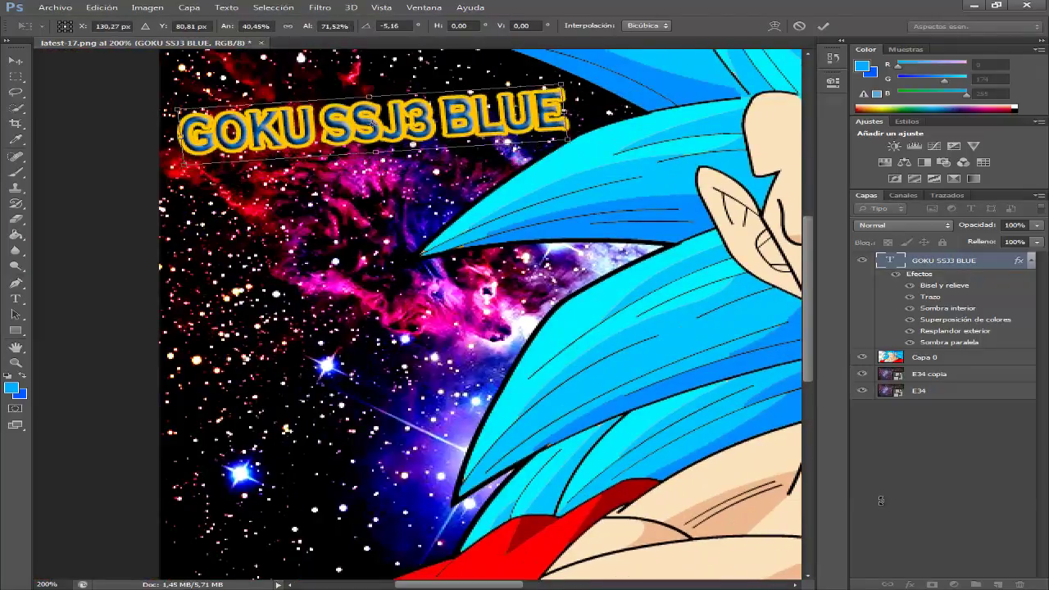
{"action": "key", "text": "Return"}
{"action": "scroll", "coordinate": [881, 500], "scroll_direction": "down", "scroll_amount": 5}
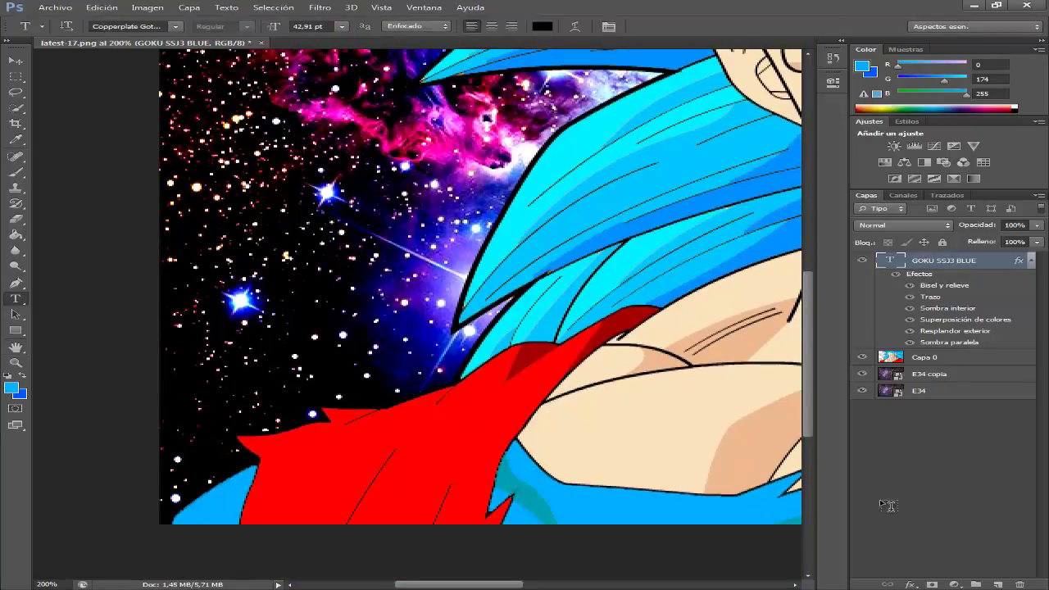
Step: Add the word BY as a text layer below the title
{"action": "left_click", "coordinate": [206, 212]}
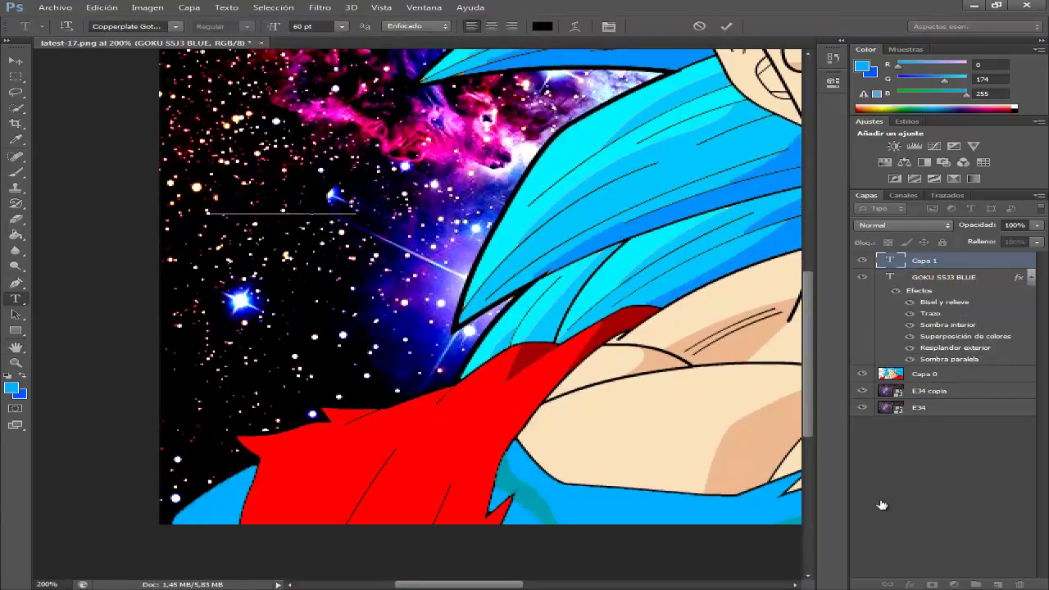
{"action": "type", "text": "BY"}
{"action": "key", "text": "ctrl+Return"}
{"action": "key", "text": "v"}
Step: Style BY with blue overlay, red stroke, inner shadow, inner and outer glow, drop shadow
{"action": "double_click", "coordinate": [881, 502]}
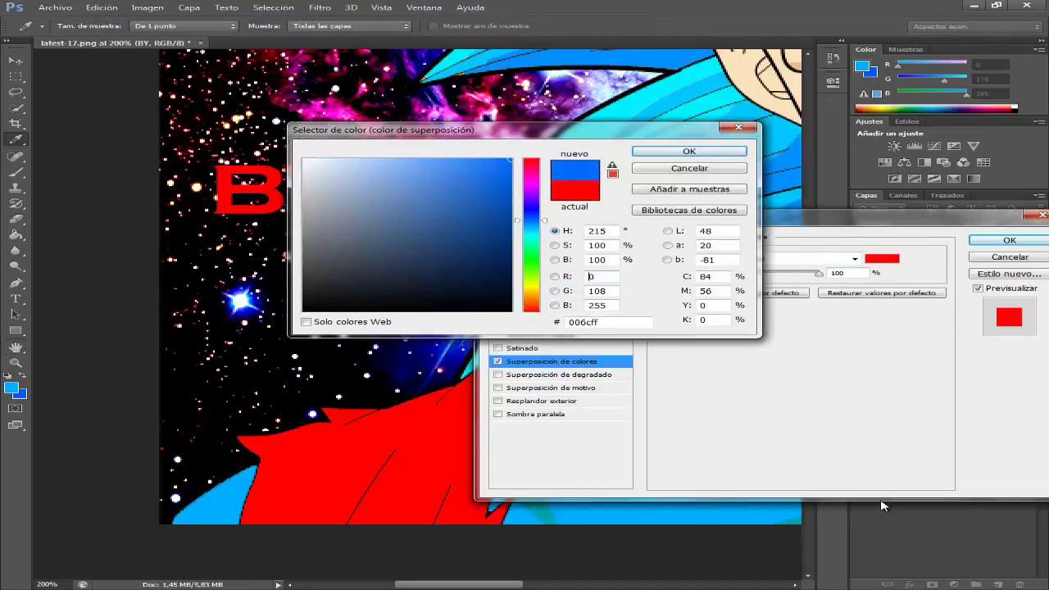
{"action": "key", "text": "Return"}
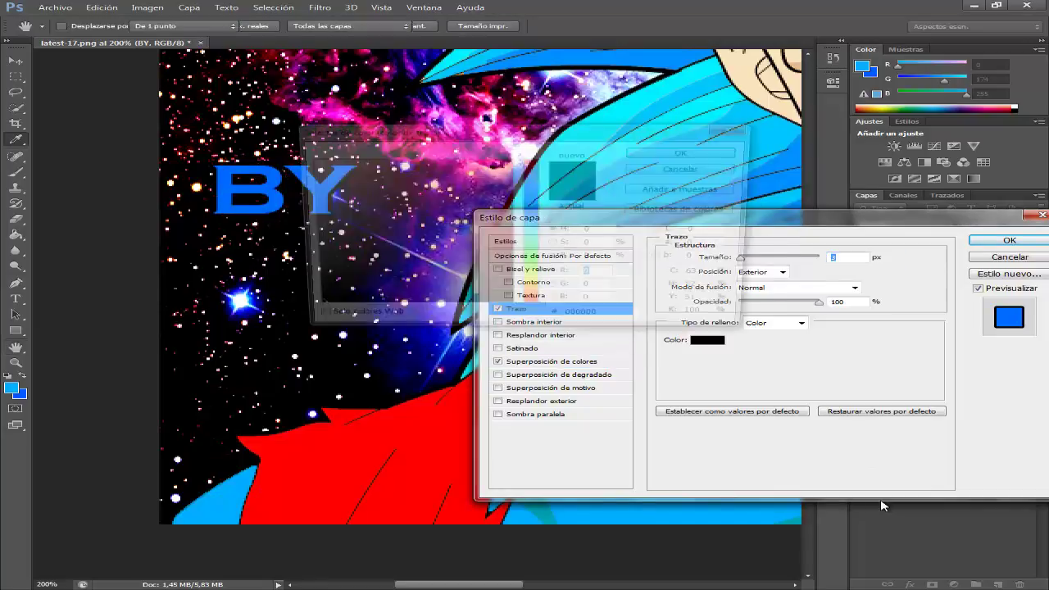
{"action": "key", "text": "Return"}
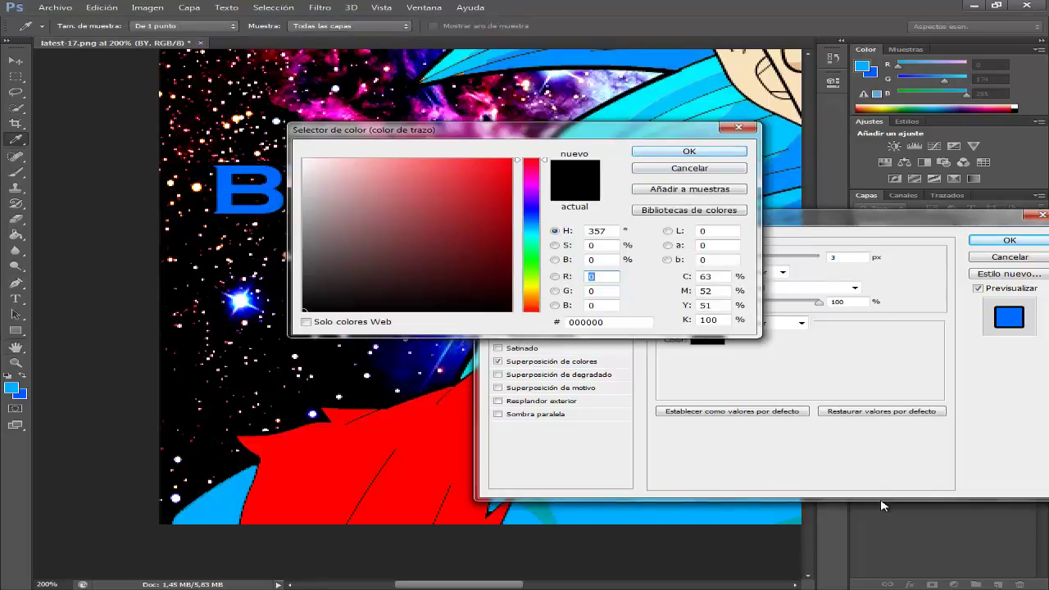
{"action": "key", "text": "Return"}
{"action": "left_click", "coordinate": [498, 321]}
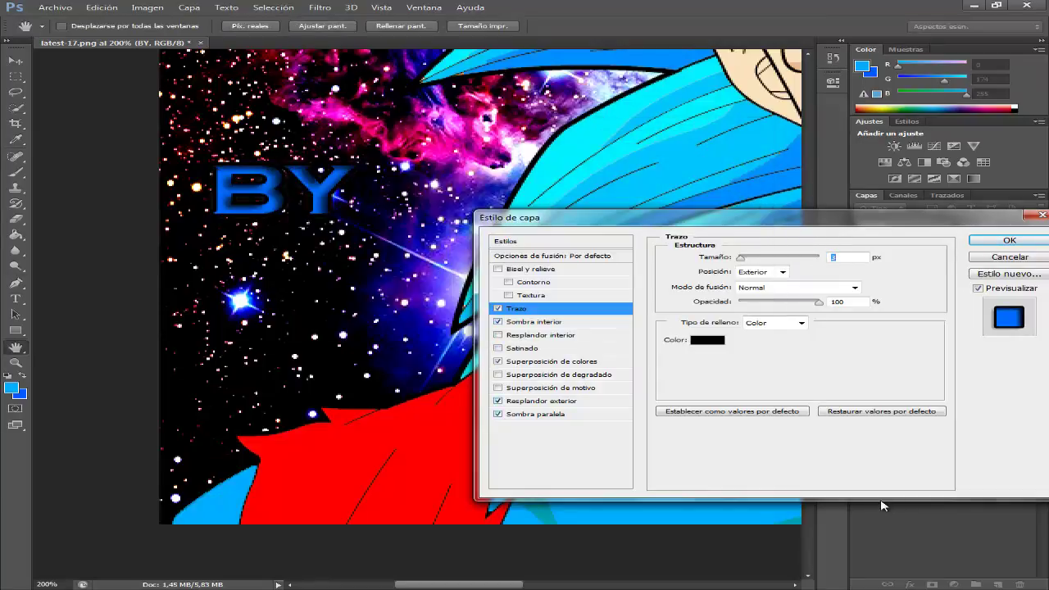
{"action": "left_click", "coordinate": [497, 335]}
{"action": "left_click", "coordinate": [541, 334]}
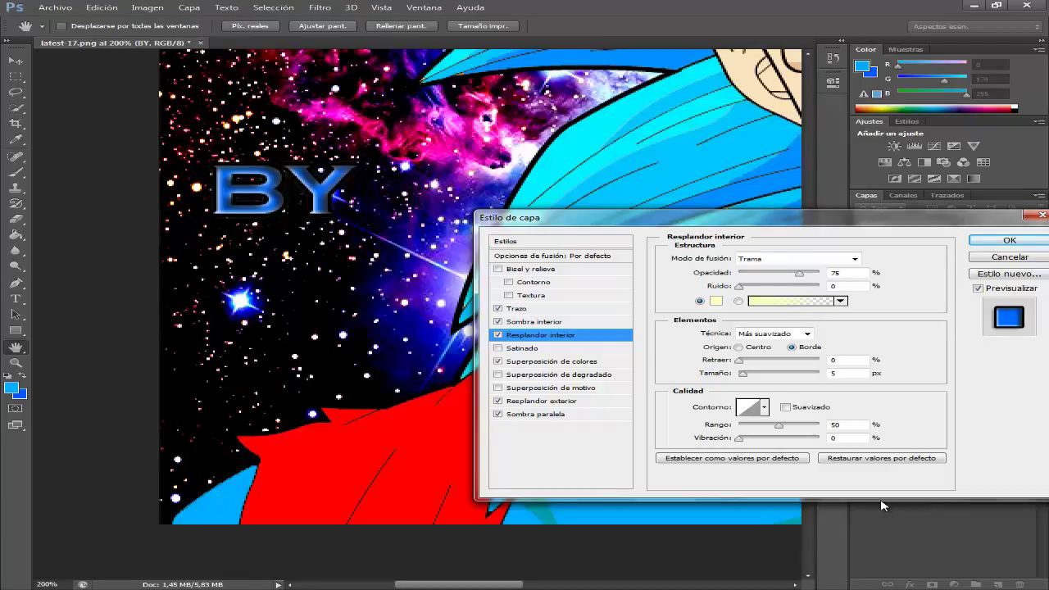
{"action": "left_click", "coordinate": [522, 348]}
{"action": "left_click", "coordinate": [498, 269]}
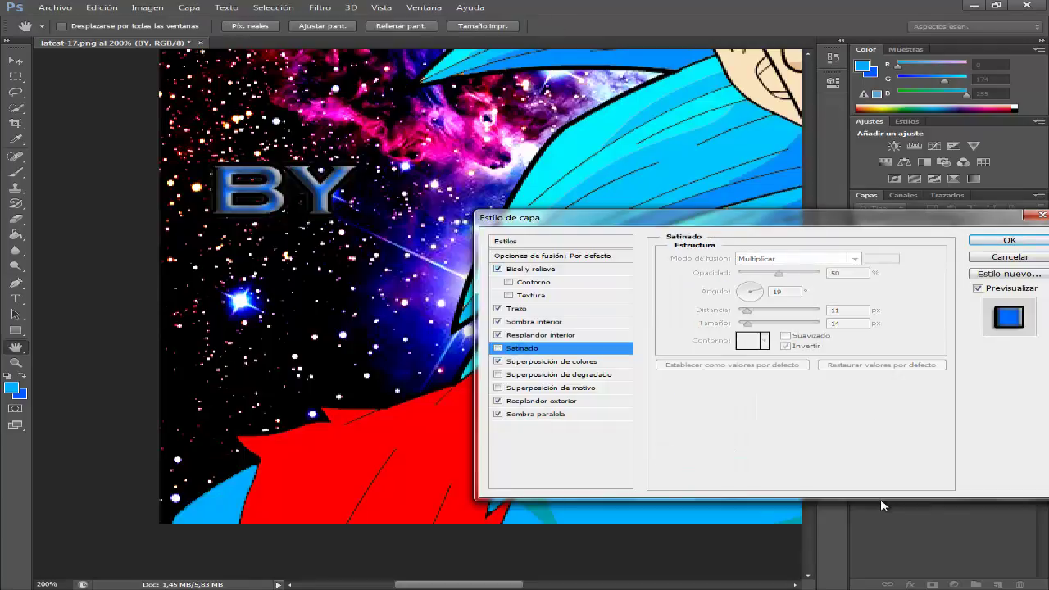
{"action": "left_click", "coordinate": [497, 269]}
{"action": "left_click", "coordinate": [516, 309]}
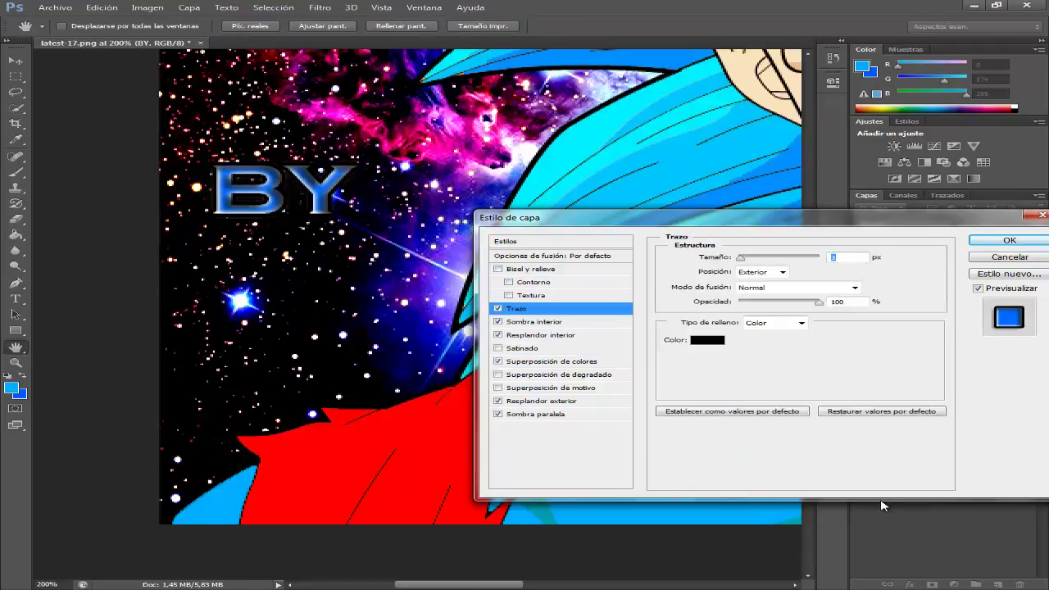
{"action": "left_click", "coordinate": [707, 340]}
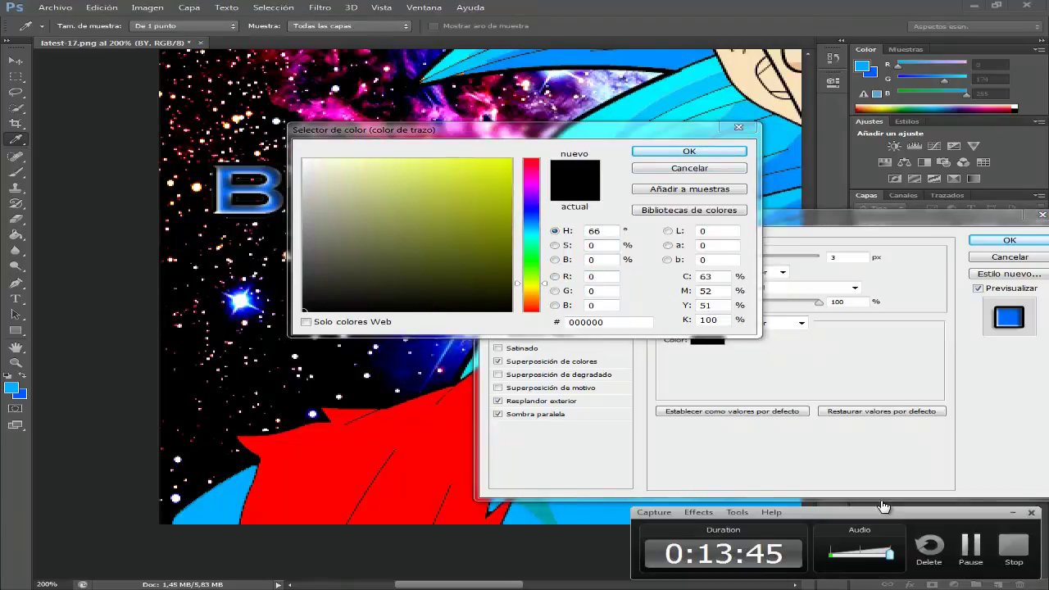
{"action": "key", "text": "Return"}
Step: Add ALFONSO below BY, squeezed narrower and tilted slightly
{"action": "key", "text": "t"}
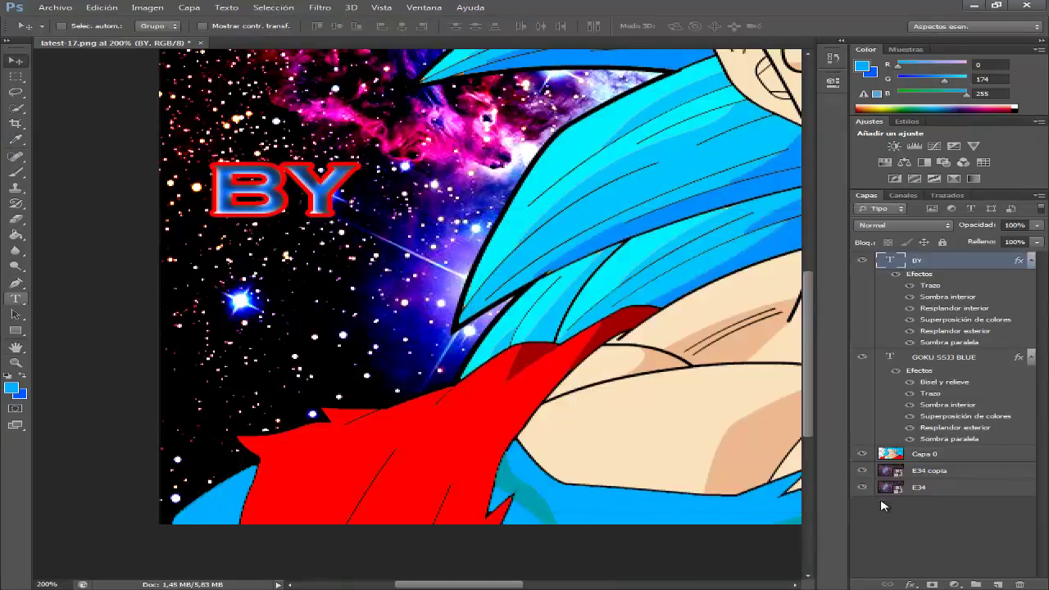
{"action": "left_click", "coordinate": [146, 325]}
{"action": "type", "text": "ALFON"}
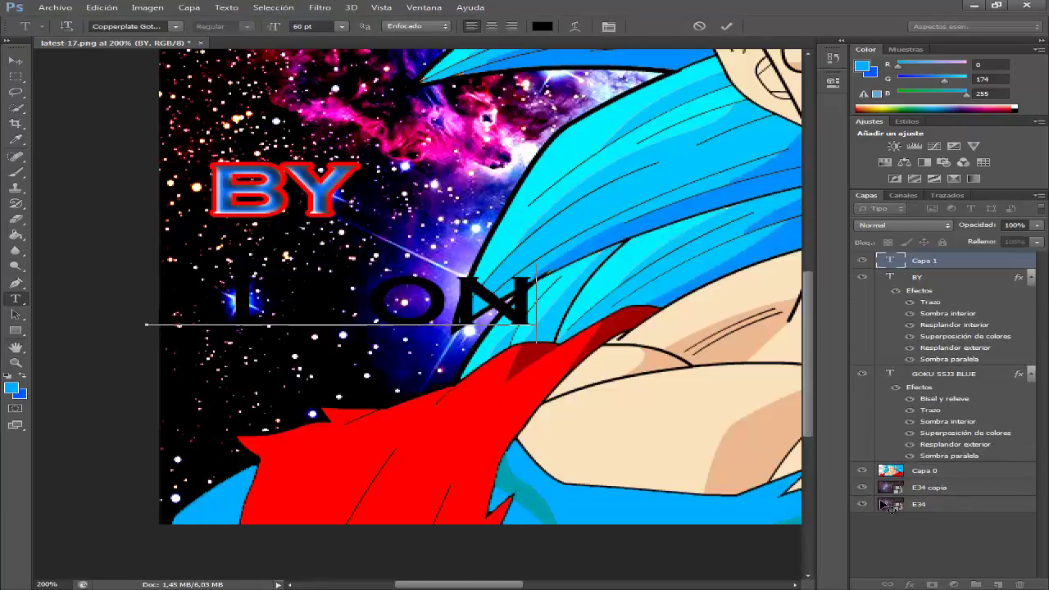
{"action": "type", "text": "SO"}
{"action": "key", "text": "ctrl+Return"}
{"action": "key", "text": "v"}
{"action": "key", "text": "ctrl+t"}
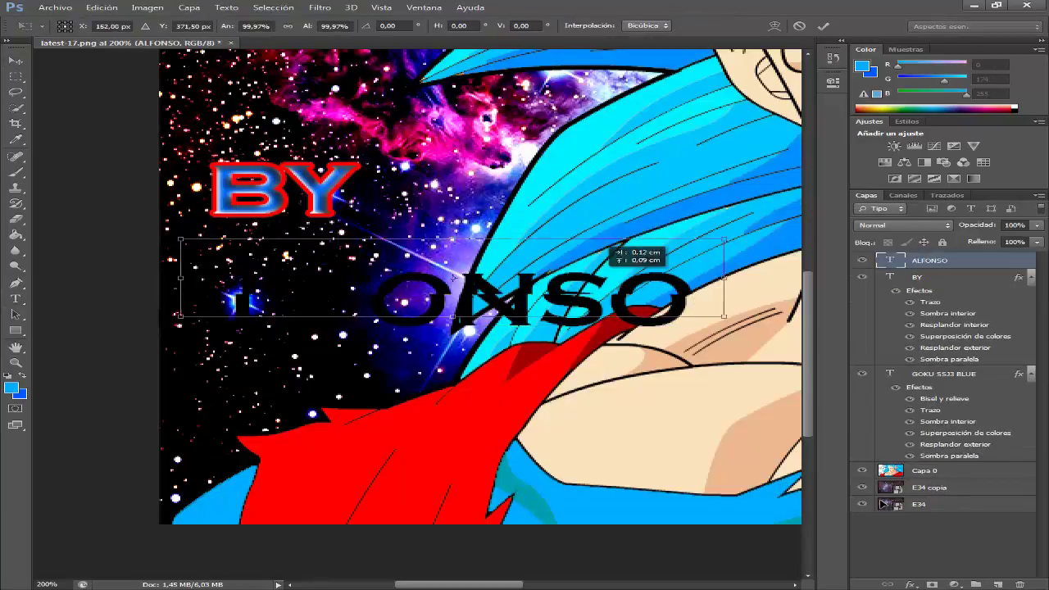
{"action": "left_click_drag", "start_coordinate": [679, 270], "coordinate": [439, 283]}
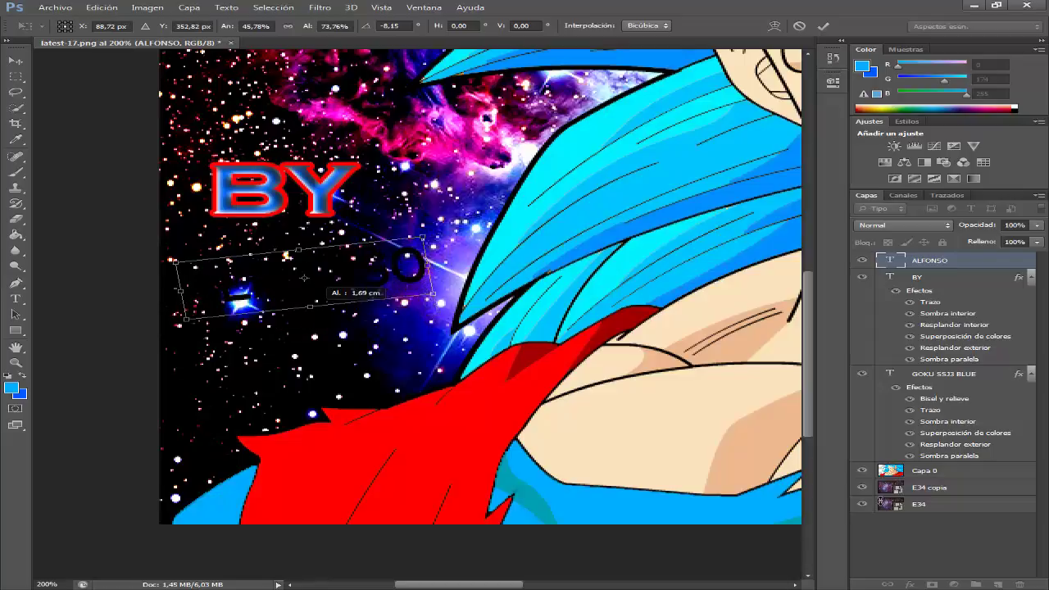
{"action": "key", "text": "Return"}
Step: Style ALFONSO with a blue colour overlay and a yellow ffff00 outline
{"action": "double_click", "coordinate": [882, 505]}
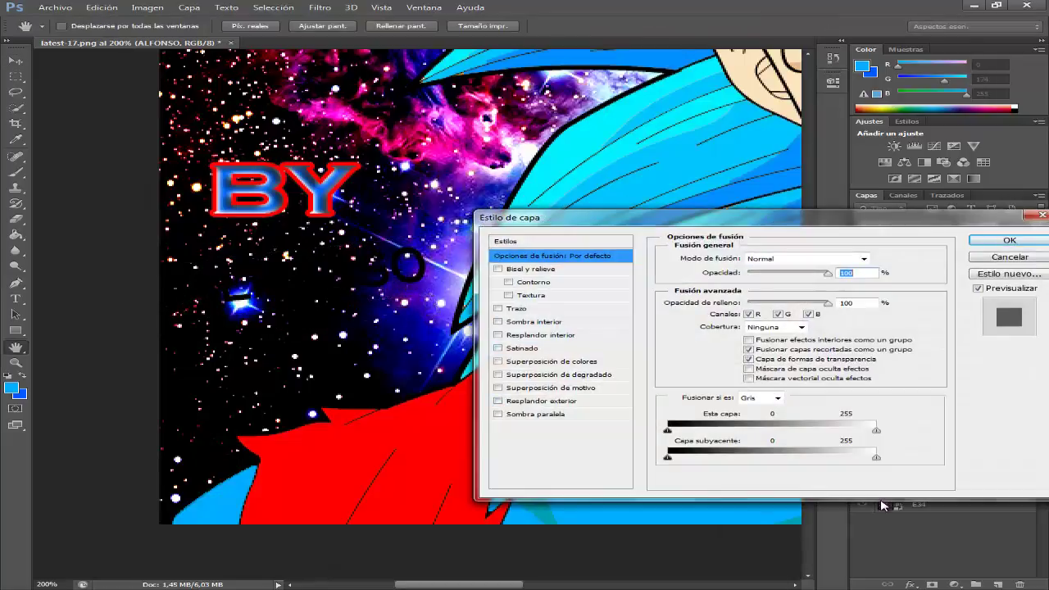
{"action": "left_click", "coordinate": [551, 361]}
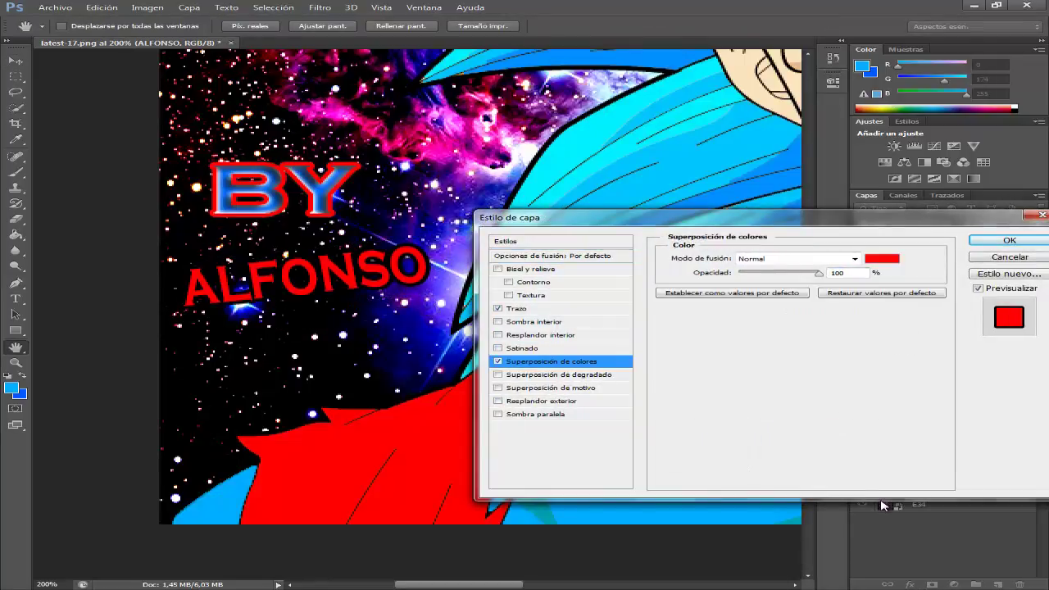
{"action": "left_click", "coordinate": [882, 258]}
{"action": "left_click_drag", "start_coordinate": [532, 241], "coordinate": [531, 202]}
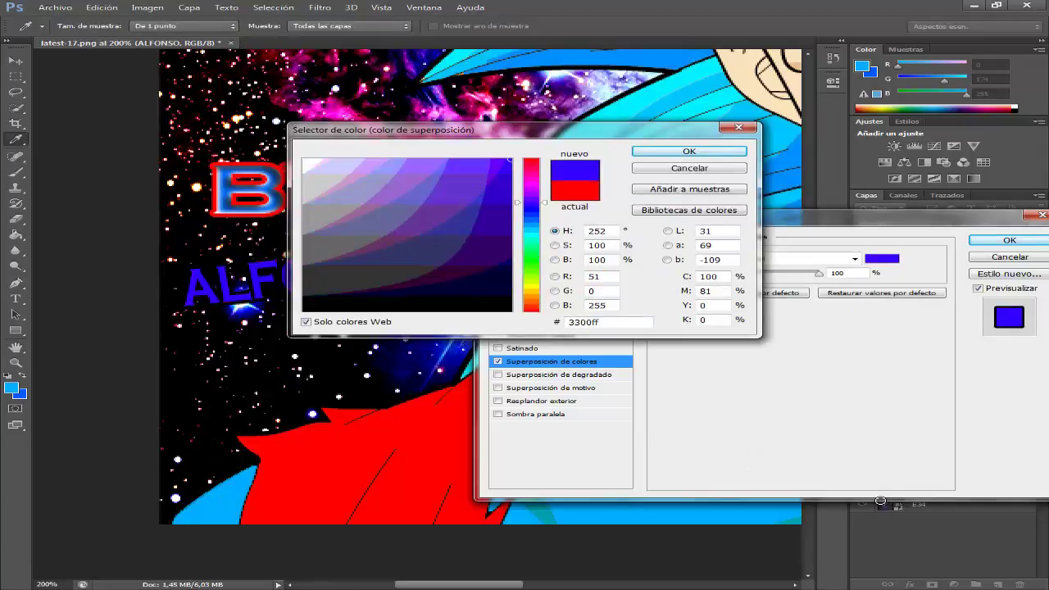
{"action": "key", "text": "Return"}
{"action": "left_click", "coordinate": [517, 308]}
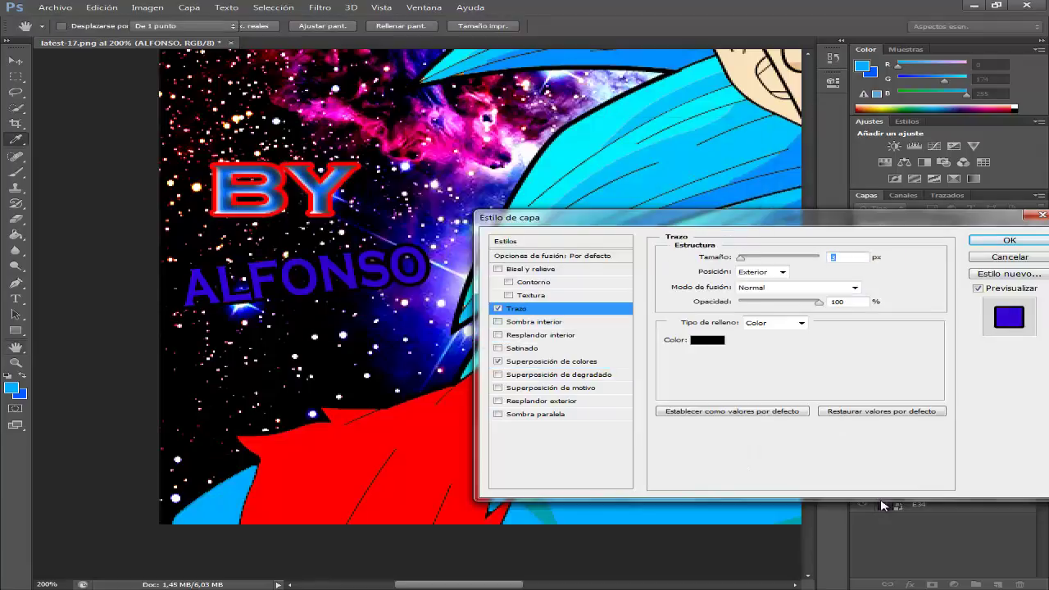
{"action": "left_click", "coordinate": [705, 341]}
{"action": "left_click_drag", "start_coordinate": [531, 310], "coordinate": [531, 288]}
{"action": "left_click", "coordinate": [504, 161]}
{"action": "key", "text": "Return"}
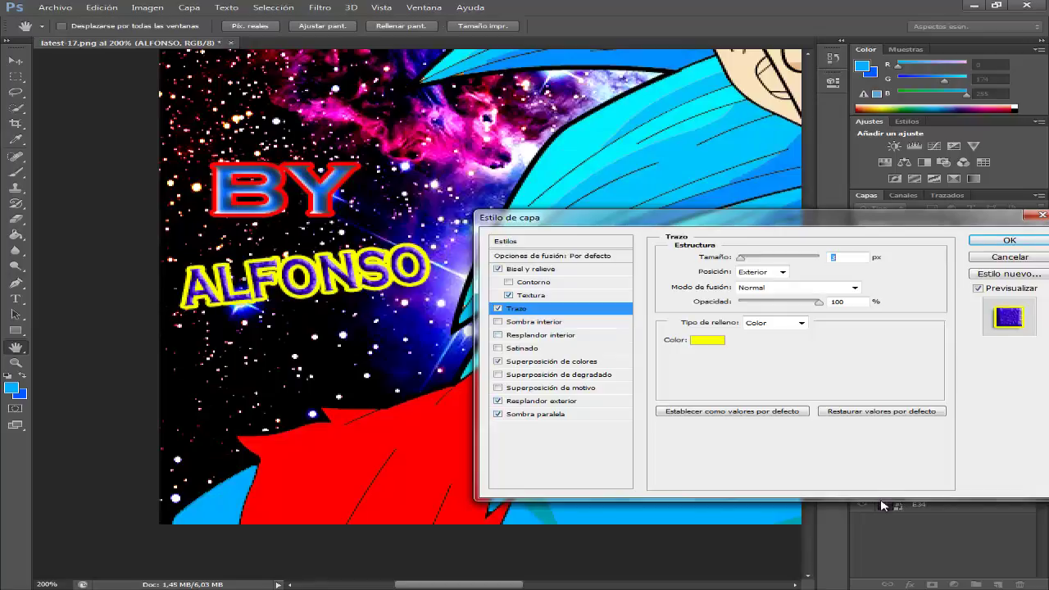
{"action": "key", "text": "Return"}
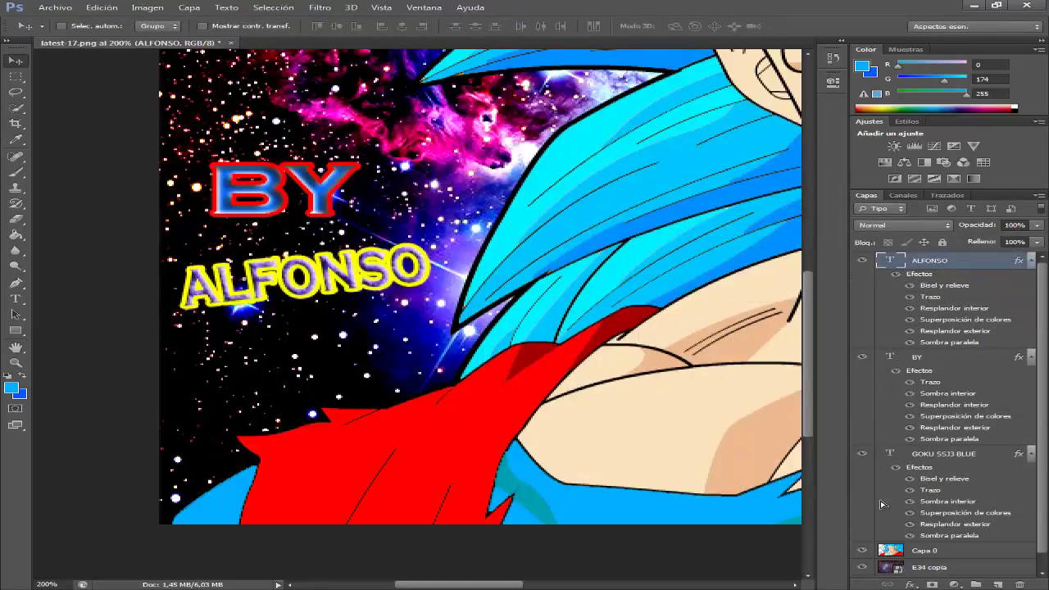
Step: Nudge ALFONSO slightly lower beneath BY and zoom out to review the whole banner
{"action": "left_click_drag", "start_coordinate": [325, 262], "coordinate": [328, 289]}
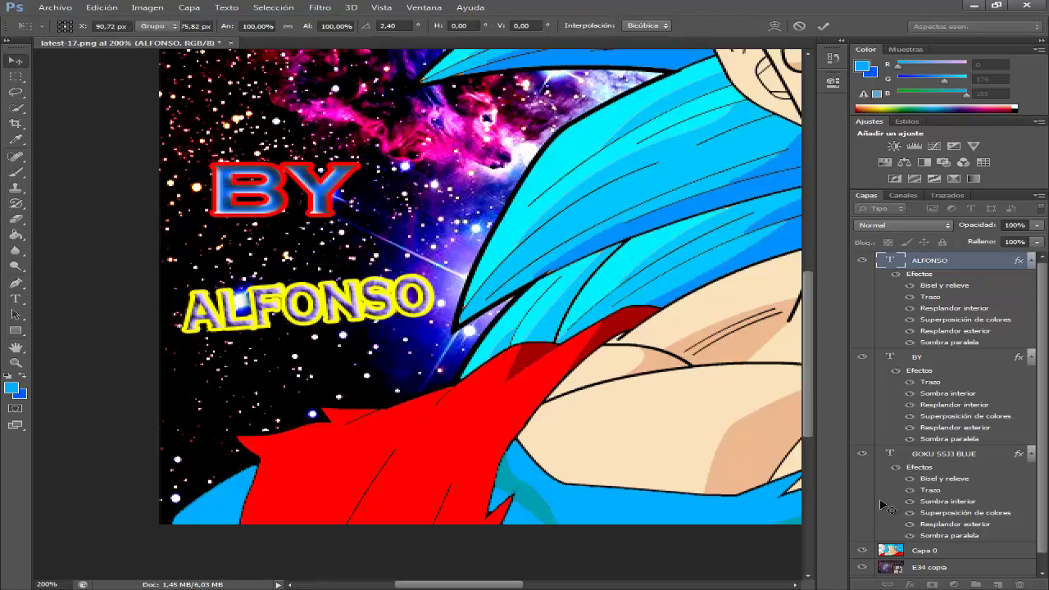
{"action": "key", "text": "ctrl+minus"}
{"action": "key", "text": "ctrl+minus"}
{"action": "key", "text": "ctrl+plus"}
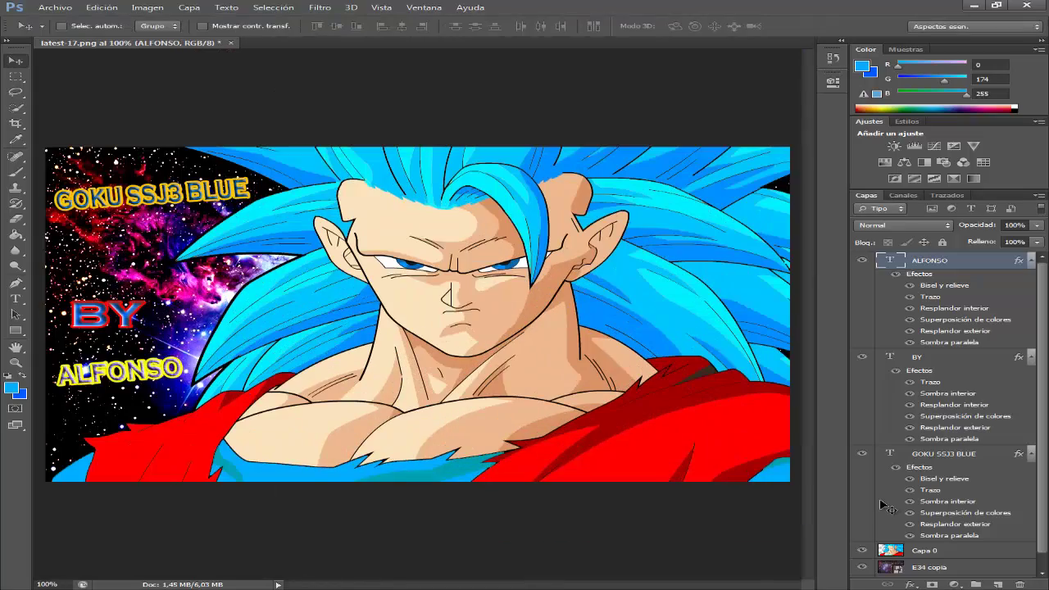